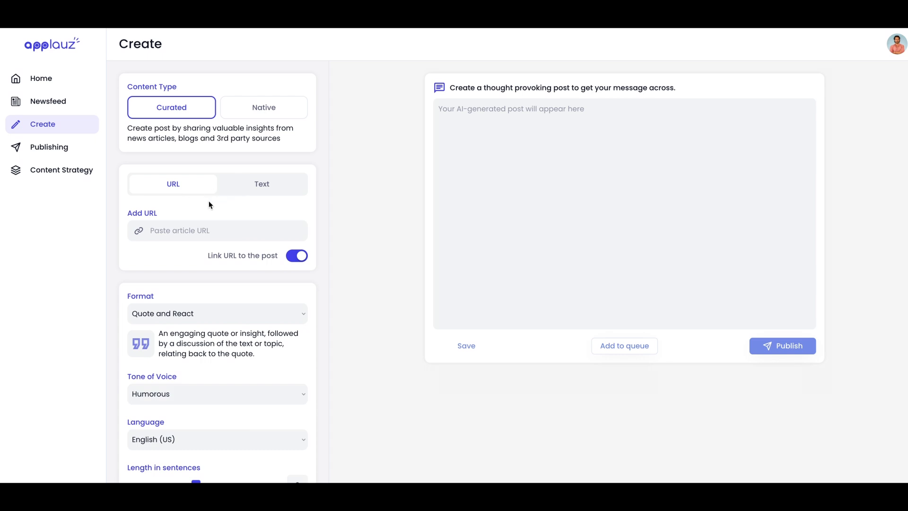
# Step: Add the influencermarketinghub.com TikTok ad article as the source URL and set the post format to Key Insights (Bullet Points)
pyautogui.click(216, 231)
pyautogui.hotkey('ctrl', 'v')
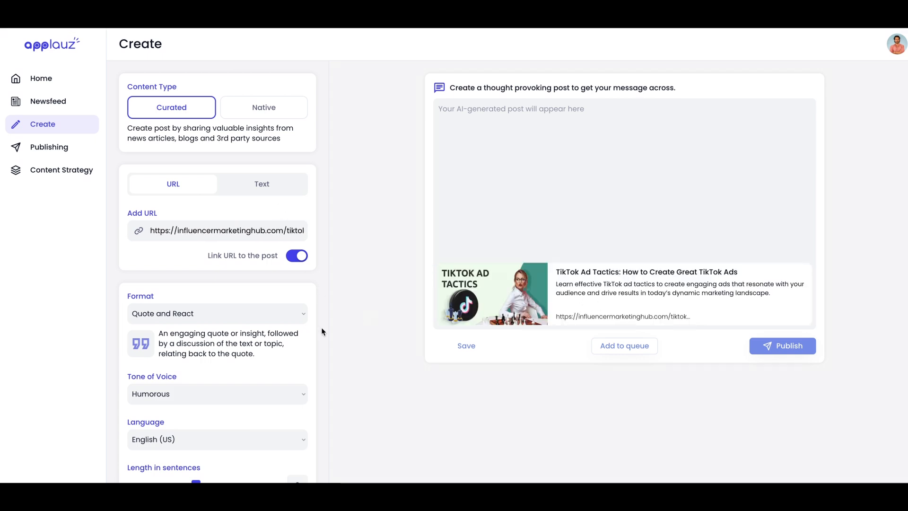
pyautogui.scroll(-3, 279, 331)
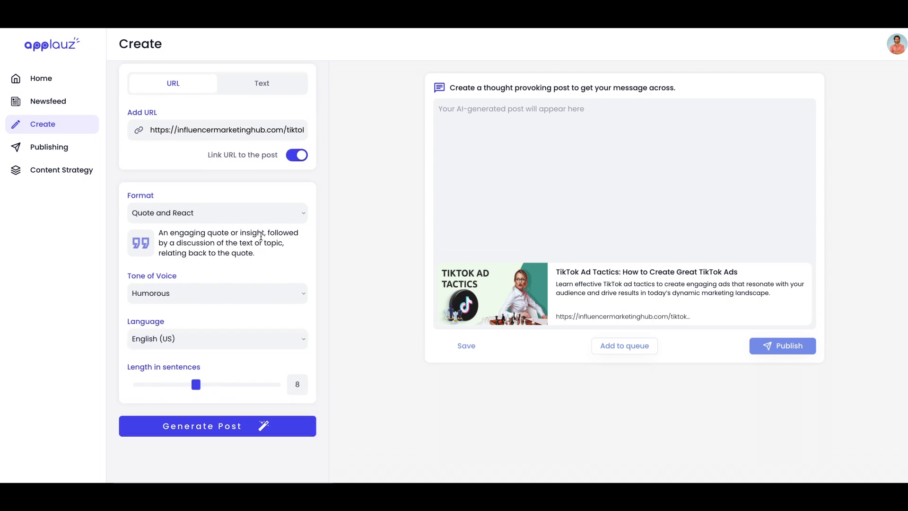
pyautogui.click(233, 212)
pyautogui.click(226, 223)
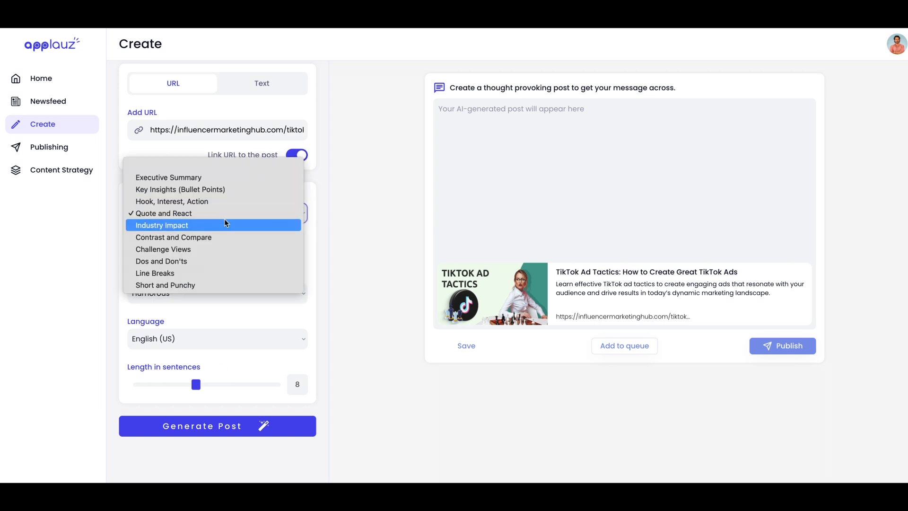
pyautogui.click(233, 189)
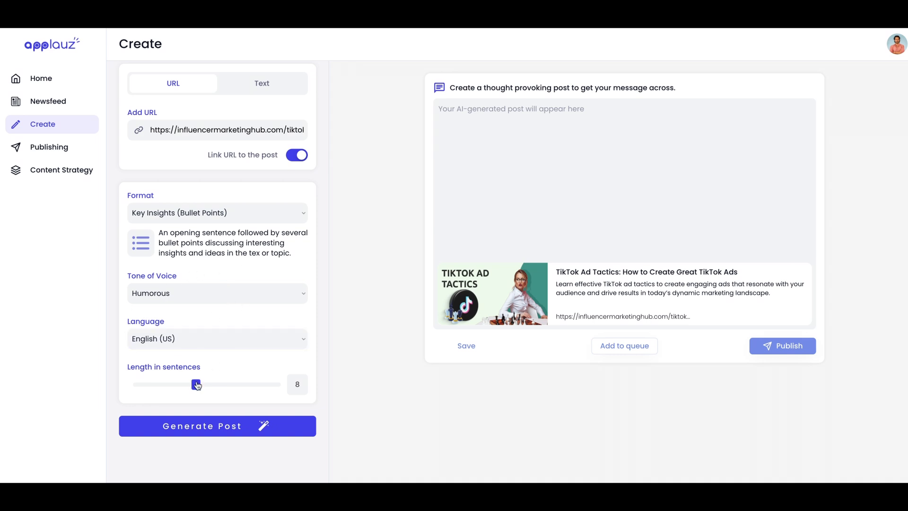
# Step: Set the length to 5 sentences and generate the post from the linked article
pyautogui.moveTo(198, 385); pyautogui.dragTo(170, 386)
pyautogui.click(237, 431)
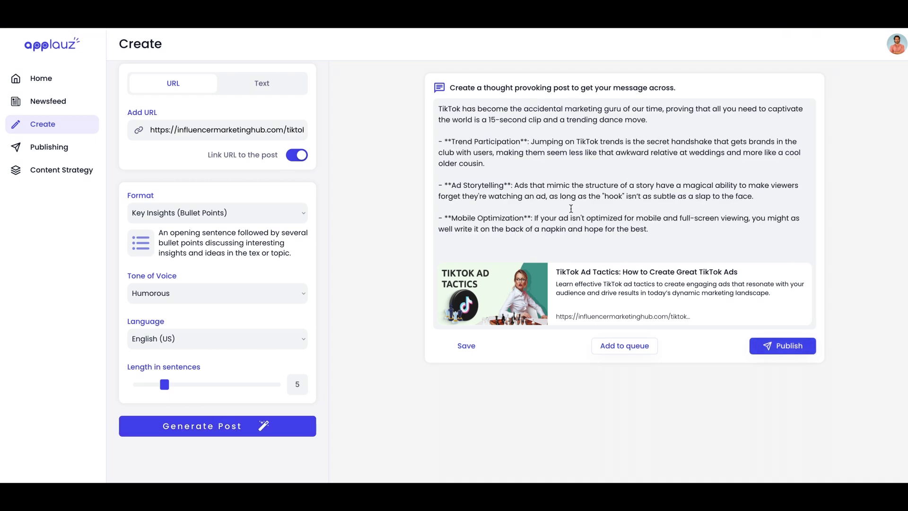
pyautogui.scroll(-5, 571, 208)
pyautogui.scroll(5, 571, 208)
# Step: Remove the double asterisks before and after "Trend Participation" in the generated post
pyautogui.click(451, 141)
pyautogui.press('BackSpace')
pyautogui.press('BackSpace')
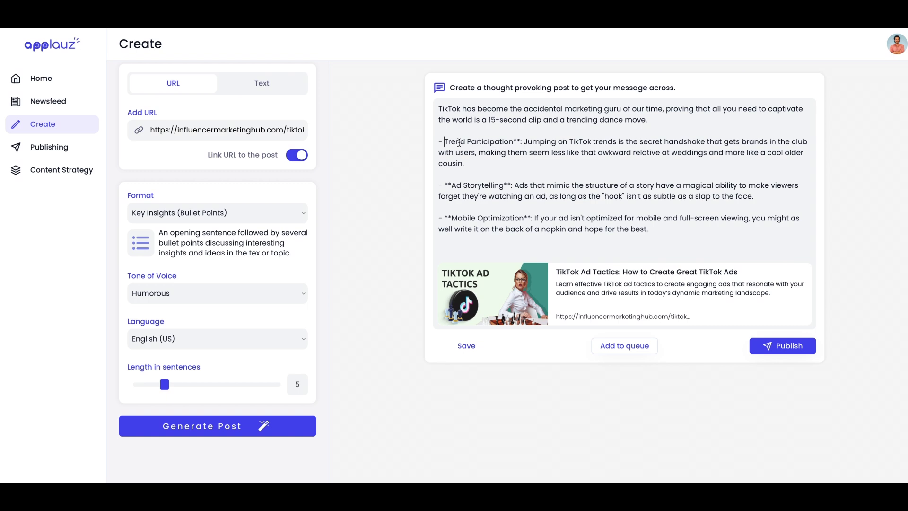
pyautogui.click(518, 141)
pyautogui.press('BackSpace')
pyautogui.press('BackSpace')
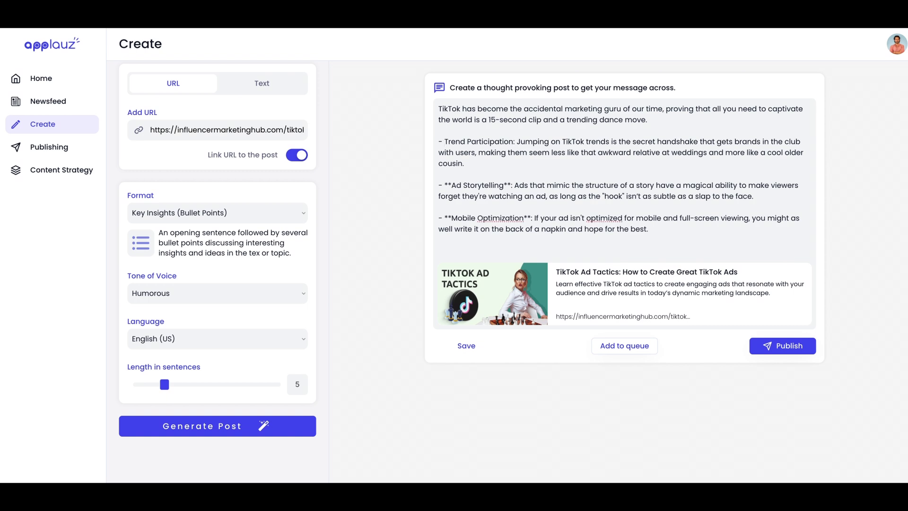
# Step: Remove the double asterisks around the "Ad Storytelling" bullet heading
pyautogui.click(452, 186)
pyautogui.press('BackSpace')
pyautogui.press('BackSpace')
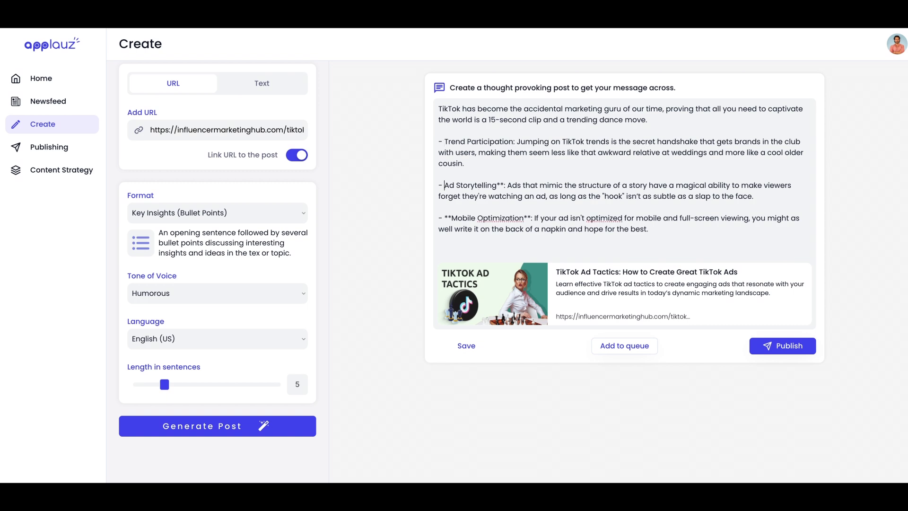
pyautogui.click(504, 185)
pyautogui.press('BackSpace')
pyautogui.press('BackSpace')
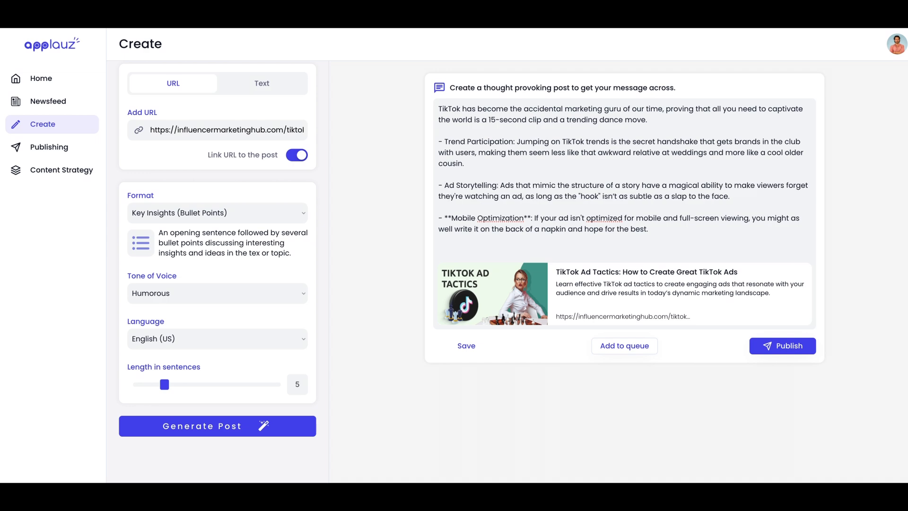
# Step: Add the line "What do you think about this?" as a separate paragraph between the closing sentence and the hashtags
pyautogui.scroll(-3, 654, 200)
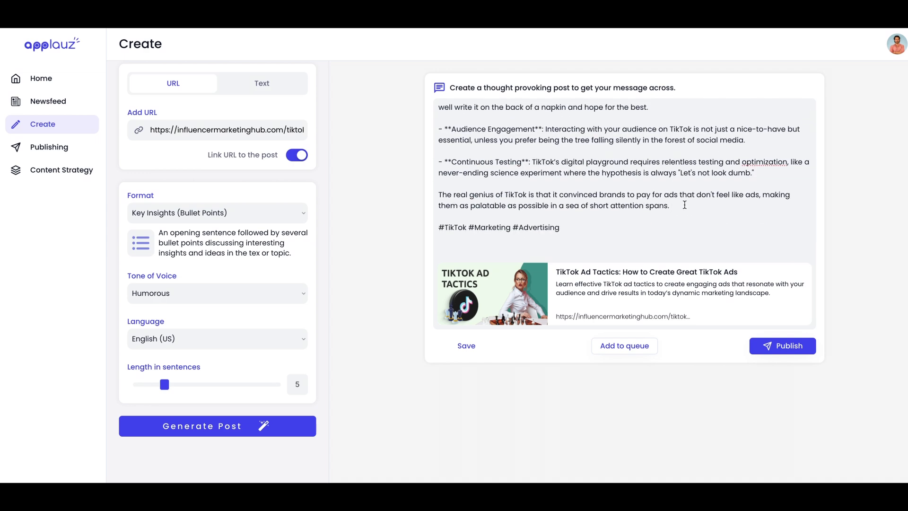
pyautogui.press('Return')
pyautogui.press('Return')
pyautogui.write('Wha')
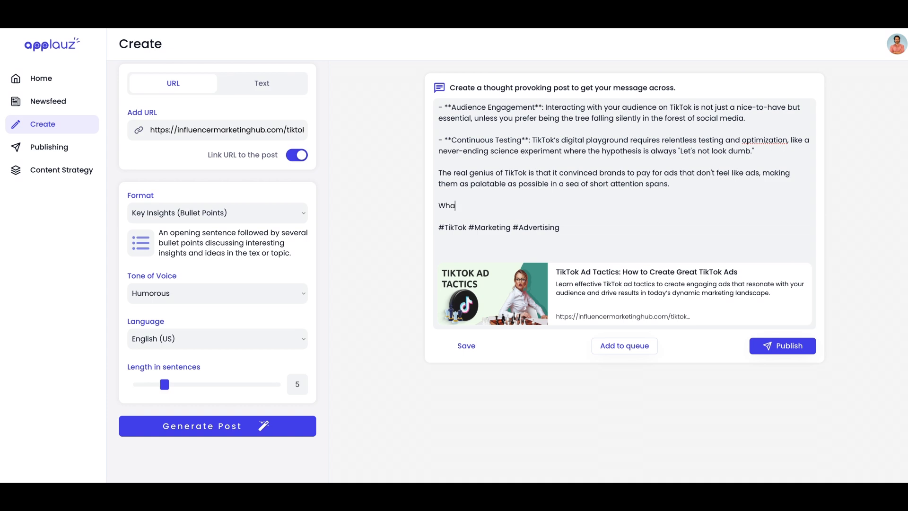
pyautogui.write('t do you think about this?')
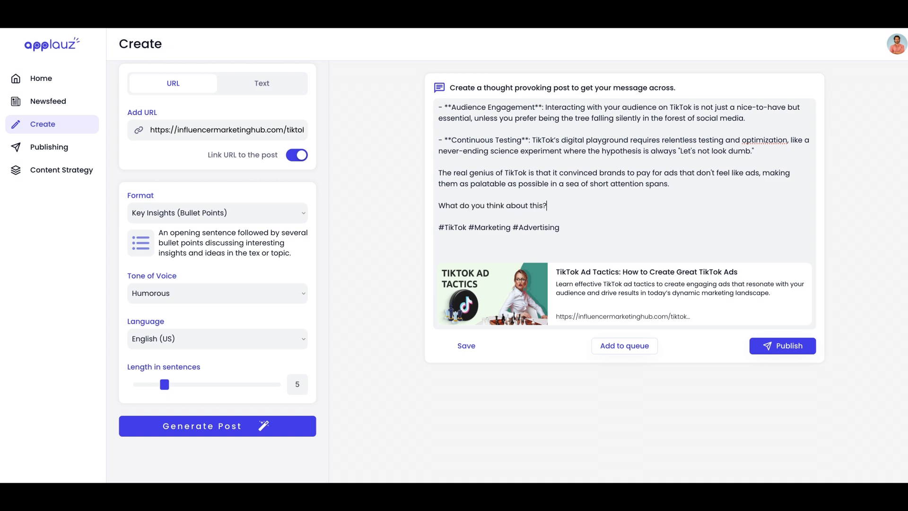
pyautogui.scroll(5, 695, 205)
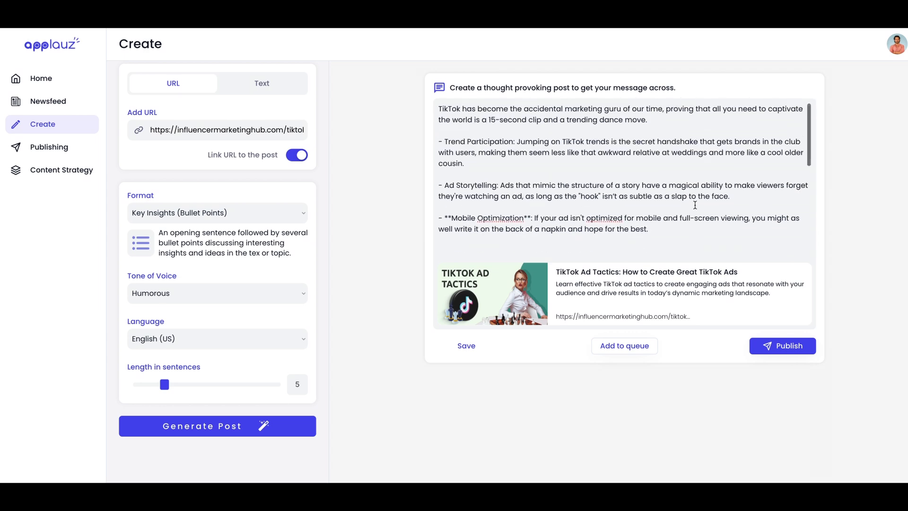
pyautogui.scroll(-5, 695, 204)
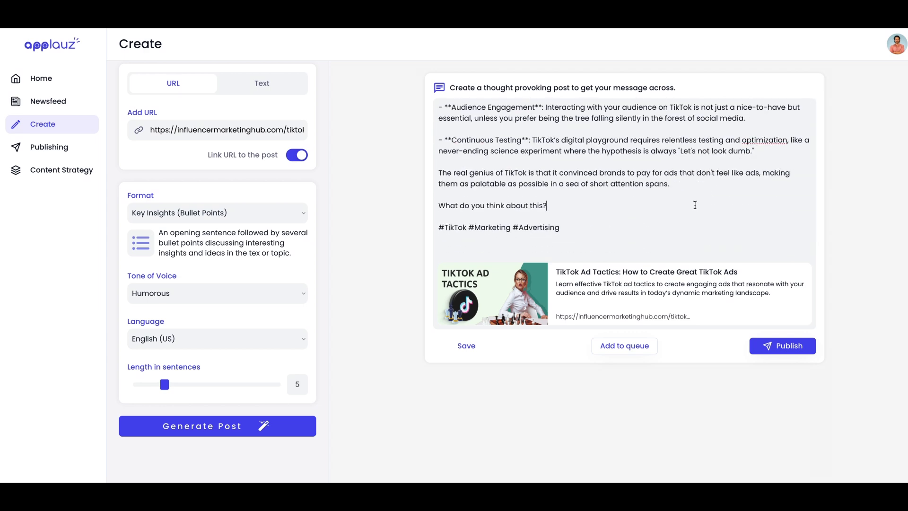
pyautogui.scroll(5, 695, 205)
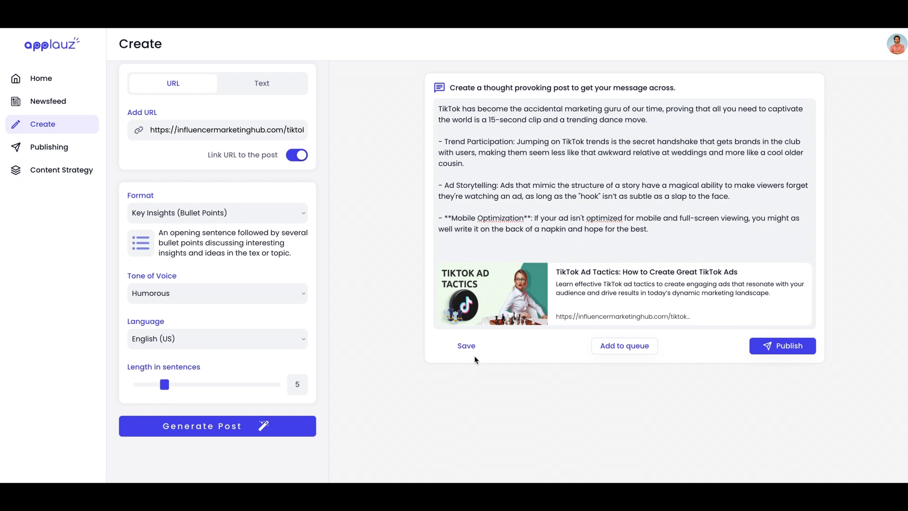
pyautogui.click(644, 352)
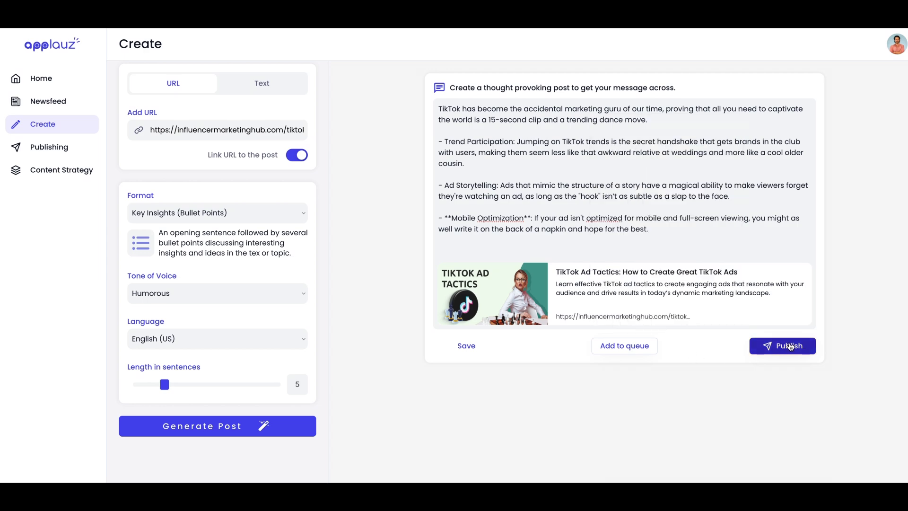
pyautogui.scroll(-5, 677, 227)
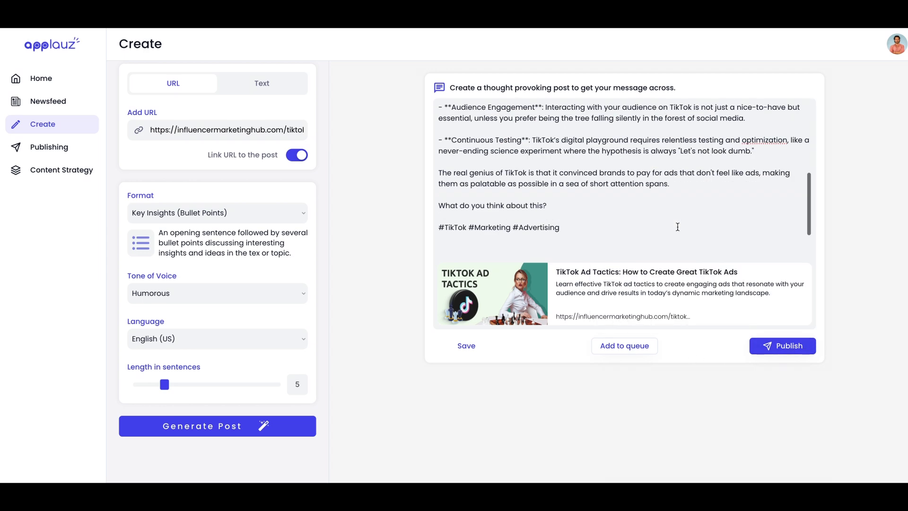
pyautogui.scroll(5, 678, 227)
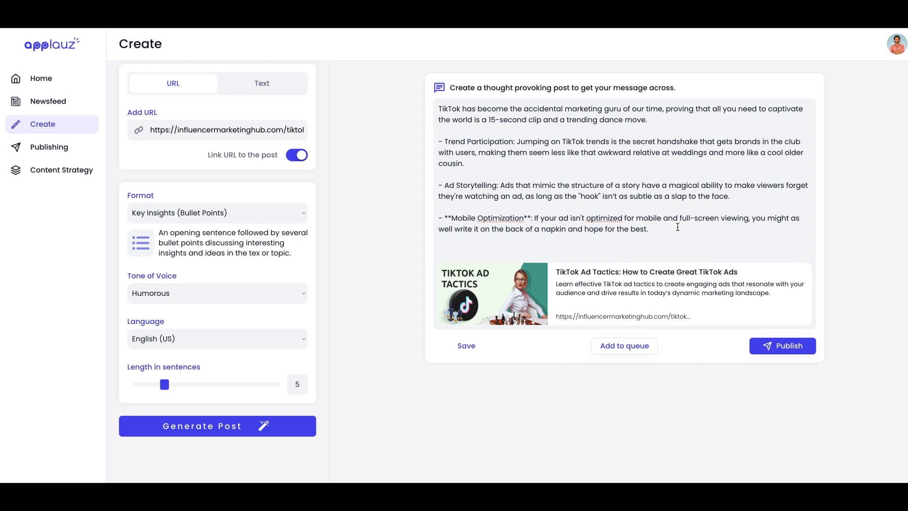
# Step: Switch the curated content source from URL to Text and clear the whole generated post
pyautogui.scroll(3, 290, 184)
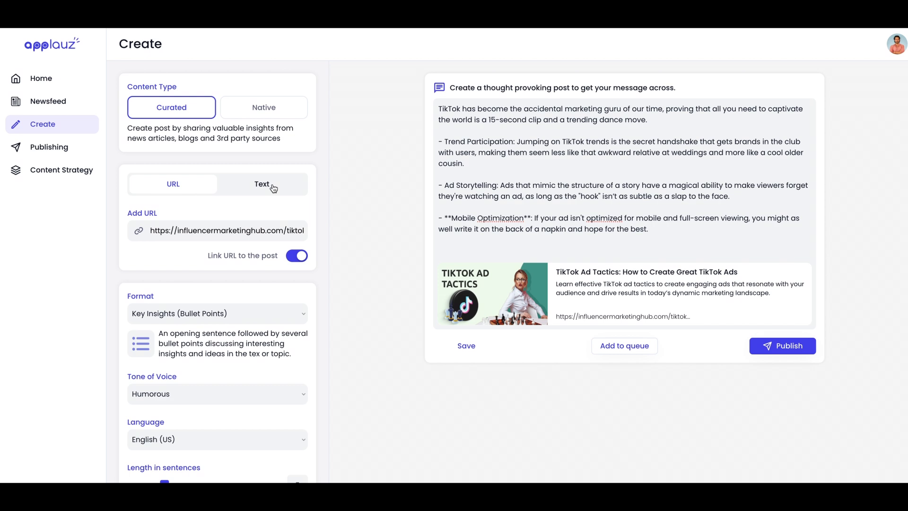
pyautogui.click(273, 188)
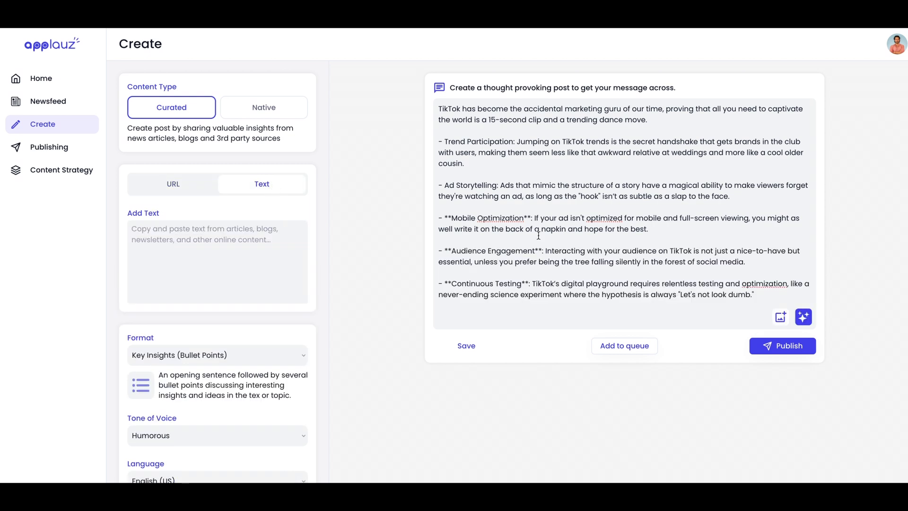
pyautogui.click(574, 224)
pyautogui.hotkey('ctrl', 'a')
pyautogui.press('BackSpace')
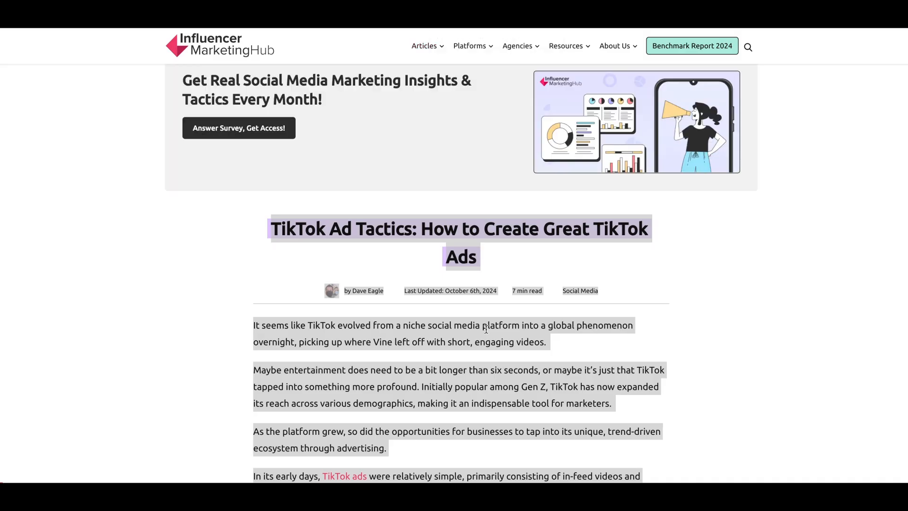
# Step: Copy the Influencer MarketingHub article from its title through the Conclusion and paste it as the source text in Applauz
pyautogui.scroll(-20, 487, 328)
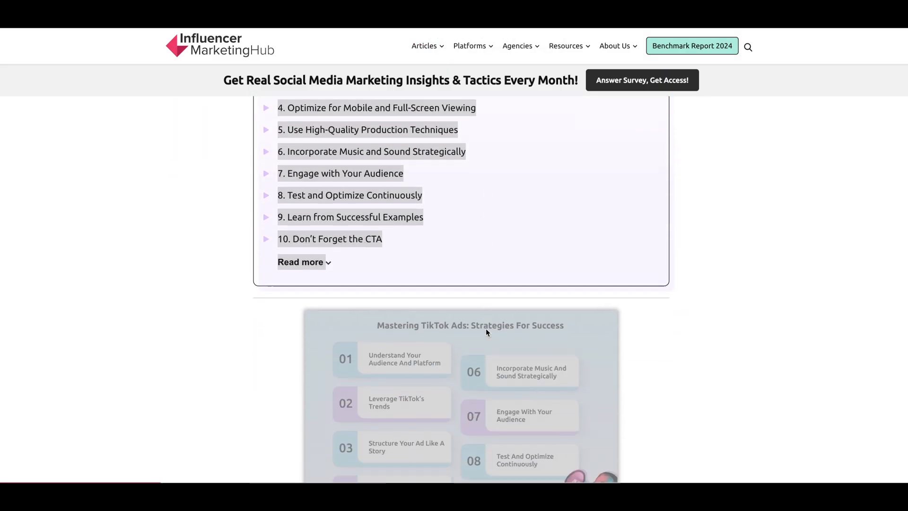
pyautogui.scroll(-20, 486, 328)
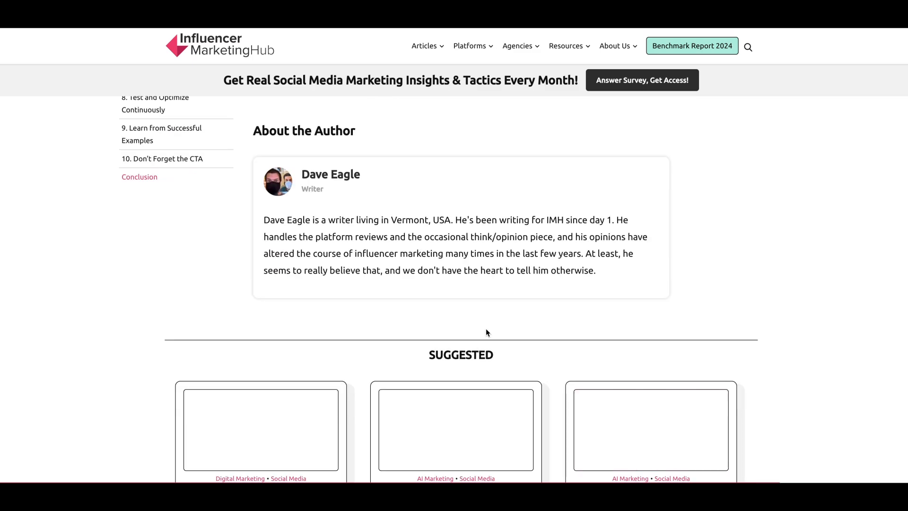
pyautogui.scroll(8, 377, 381)
pyautogui.moveTo(376, 382); pyautogui.dragTo(362, 179)
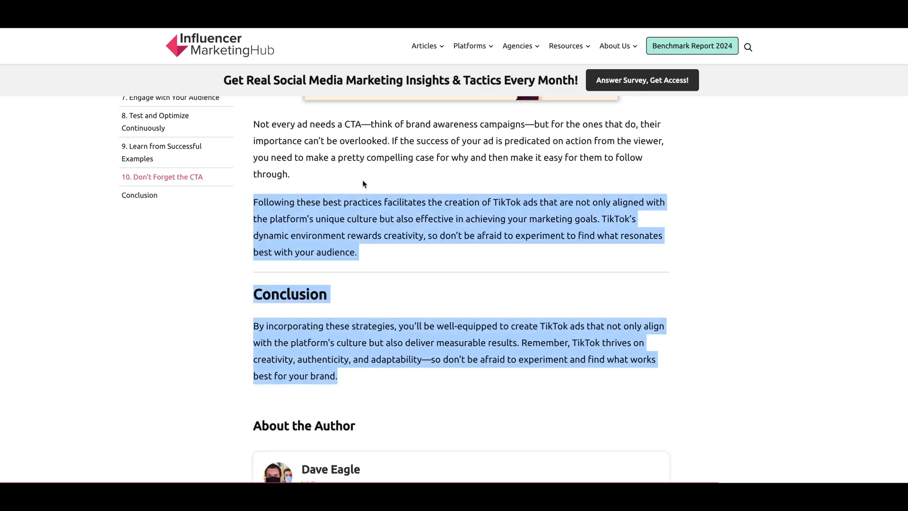
pyautogui.scroll(10, 362, 180)
pyautogui.scroll(15, 363, 180)
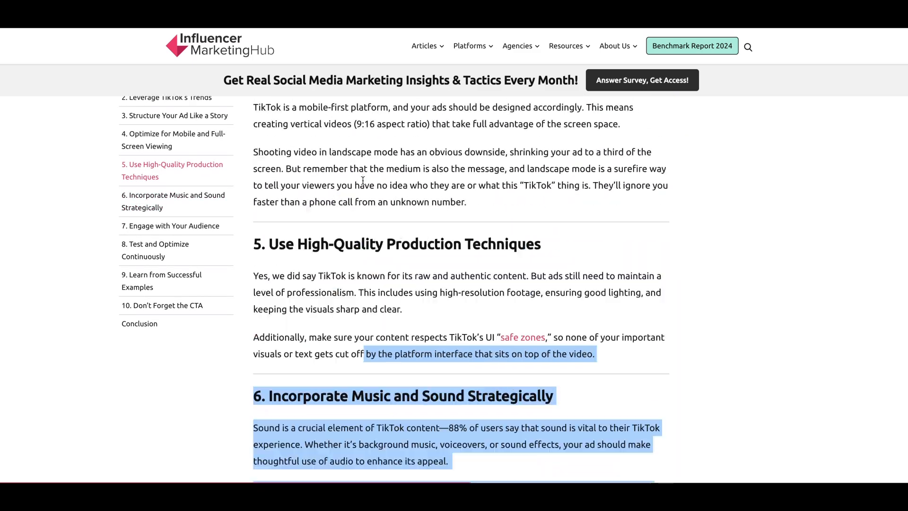
pyautogui.scroll(20, 363, 181)
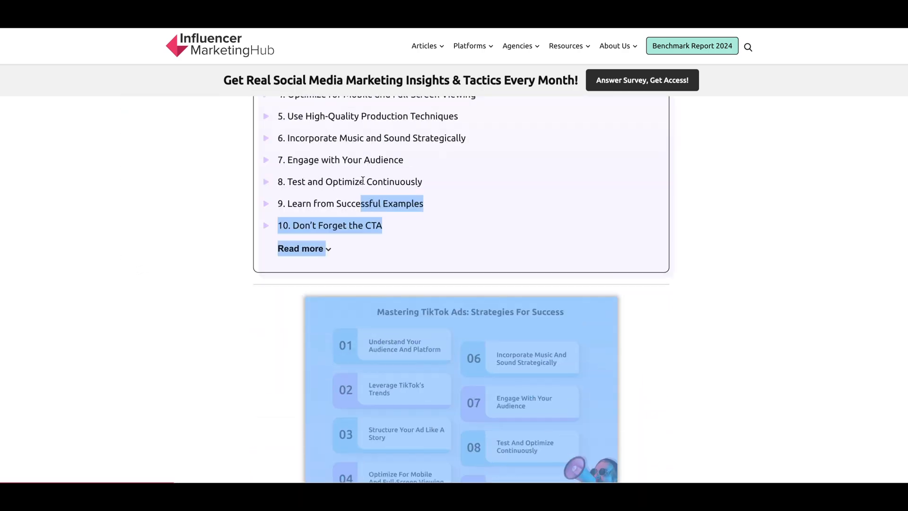
pyautogui.scroll(6, 362, 180)
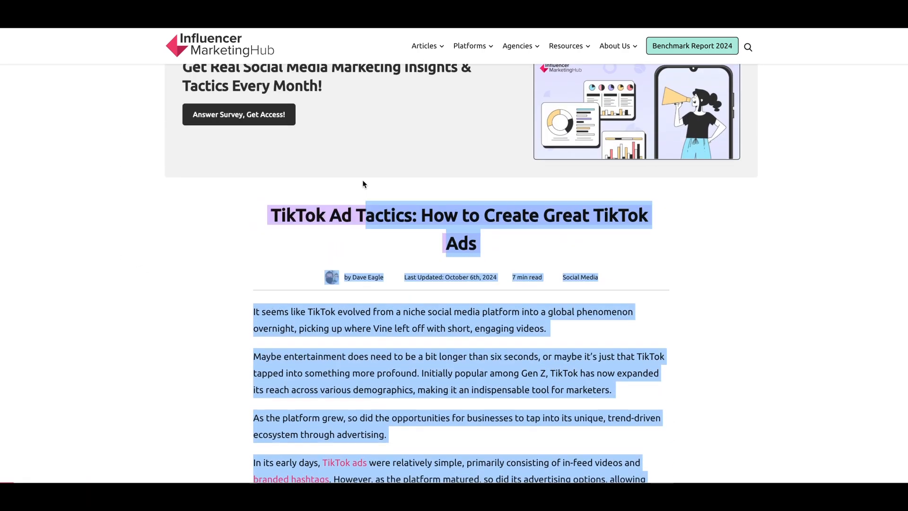
pyautogui.moveTo(362, 180); pyautogui.dragTo(263, 215)
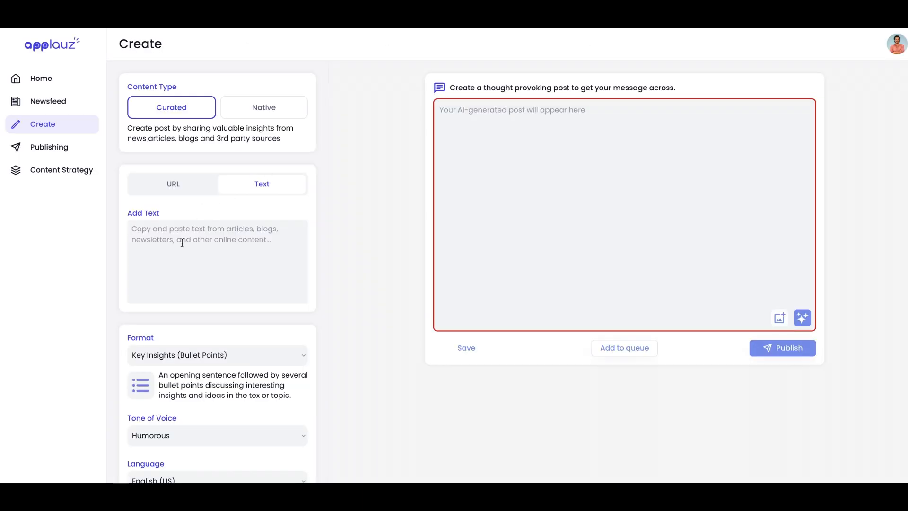
pyautogui.hotkey('ctrl', 'v')
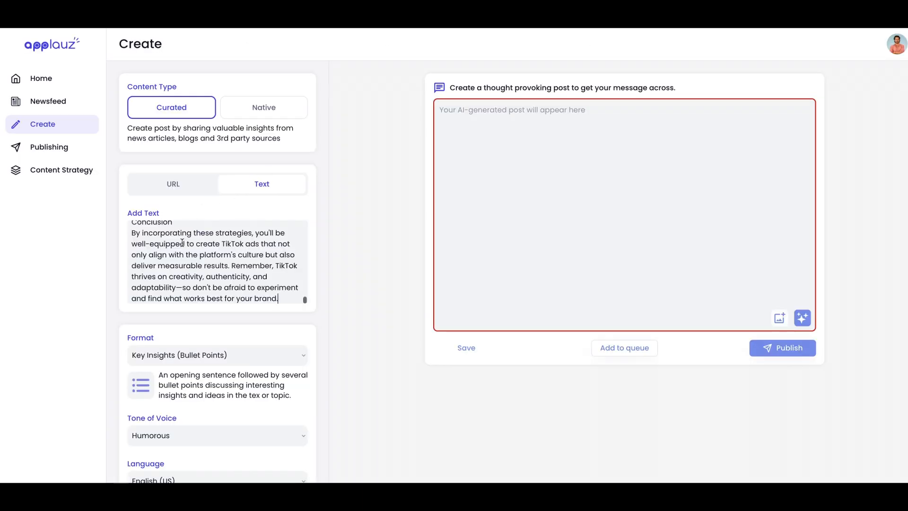
# Step: Set the length to 10 sentences and generate a post from the pasted article text
pyautogui.scroll(-3, 308, 359)
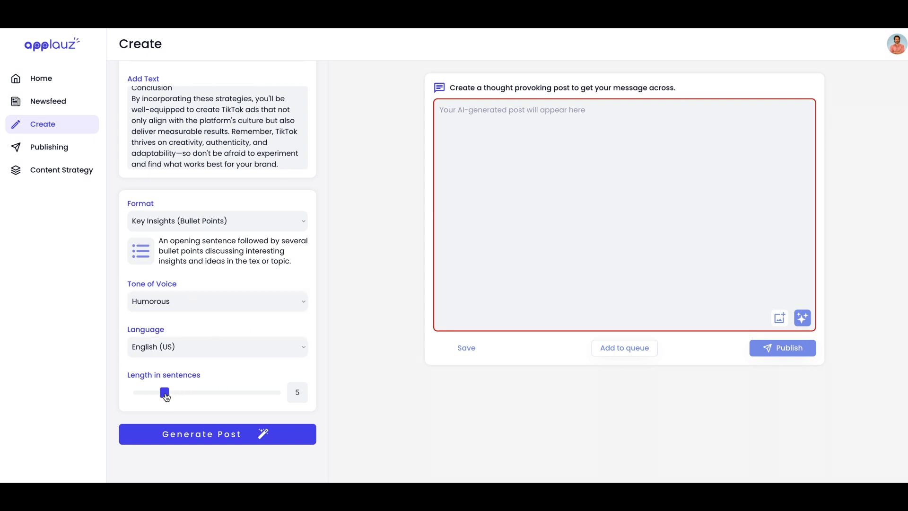
pyautogui.moveTo(165, 394); pyautogui.dragTo(216, 396)
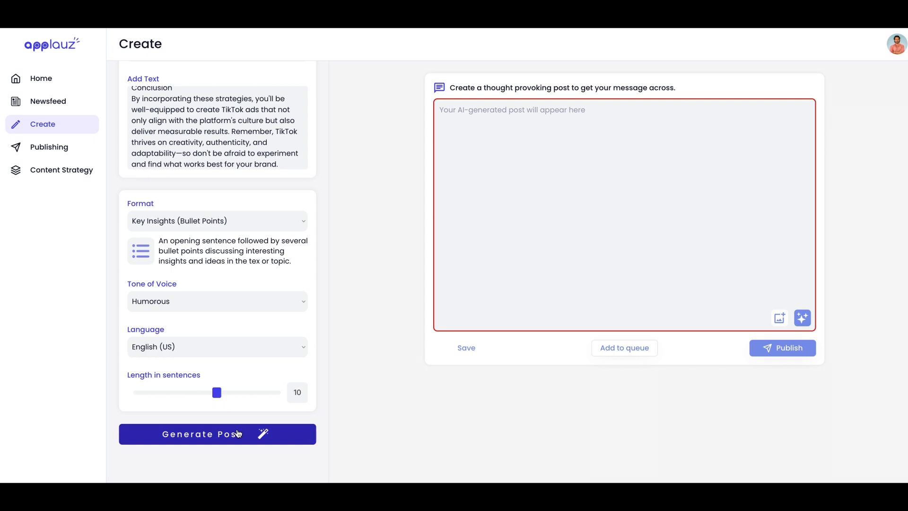
pyautogui.click(238, 434)
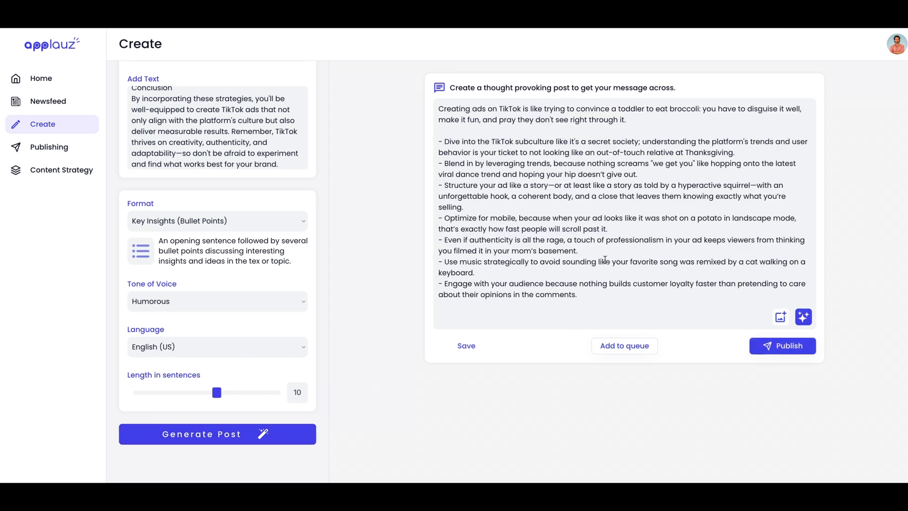
# Step: Read through the generated post and regenerate it with the same settings
pyautogui.scroll(-3, 605, 261)
pyautogui.scroll(3, 605, 261)
pyautogui.scroll(-3, 605, 260)
pyautogui.scroll(3, 605, 260)
pyautogui.scroll(-5, 605, 260)
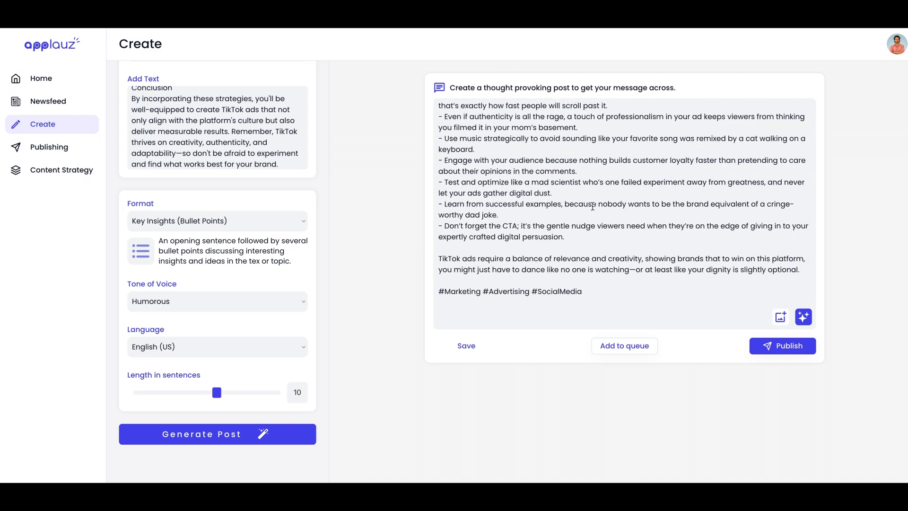
pyautogui.scroll(5, 593, 206)
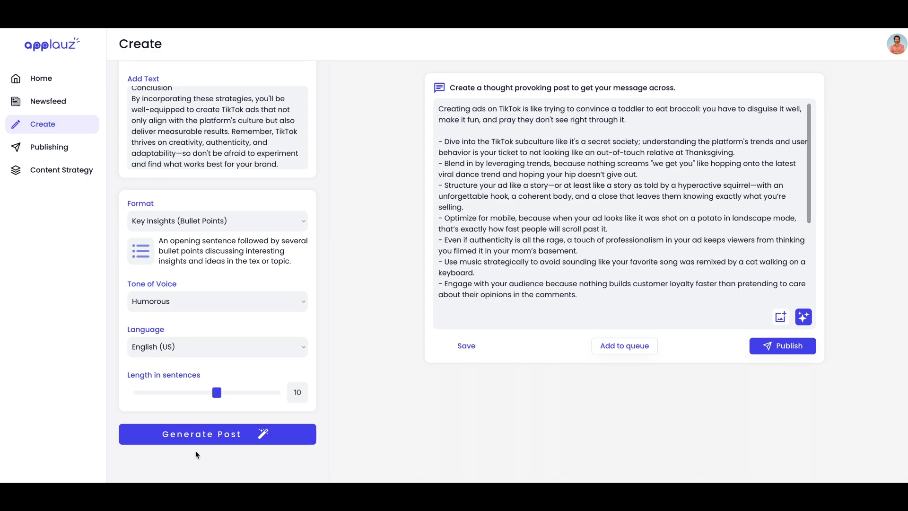
pyautogui.click(209, 441)
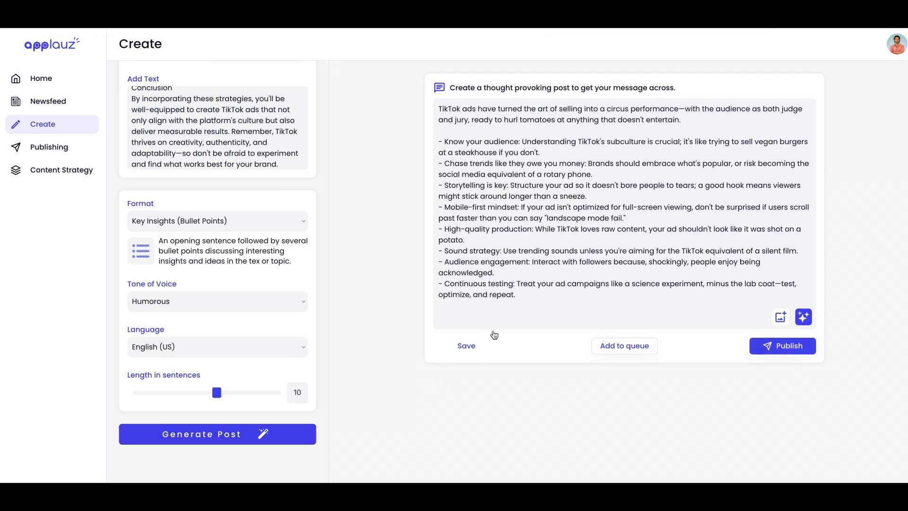
# Step: Delete the "Strong CTA" bullet point from the generated post
pyautogui.scroll(-5, 541, 233)
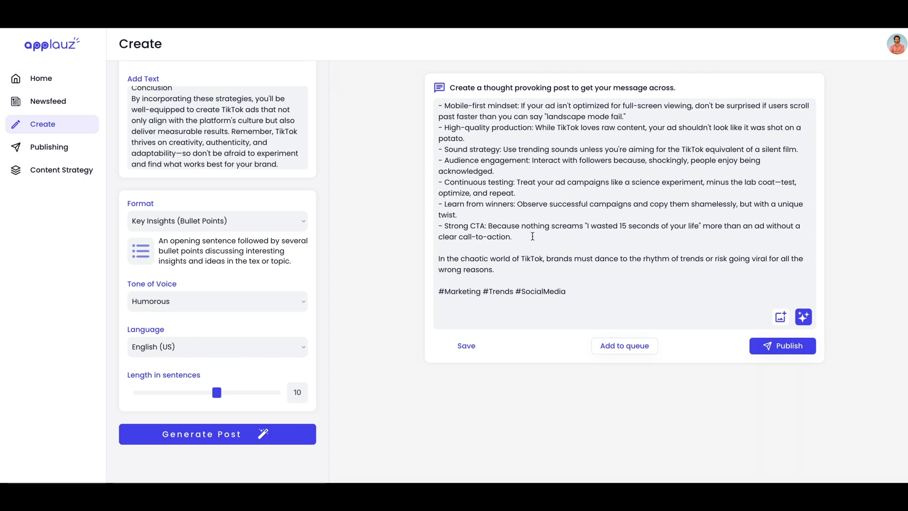
pyautogui.moveTo(513, 237); pyautogui.dragTo(427, 233)
pyautogui.press('BackSpace')
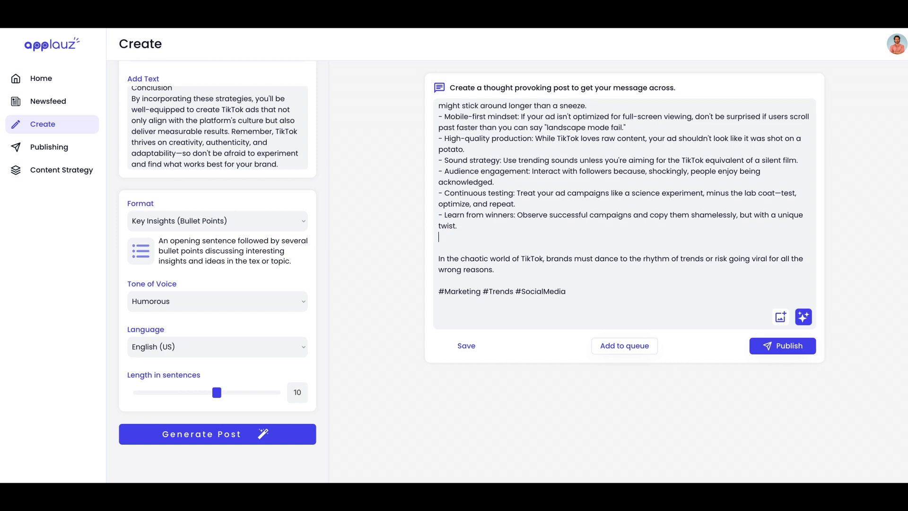
# Step: Close the gap left by the deleted bullet and add "What do you think?" as its own line above the hashtags
pyautogui.click(536, 273)
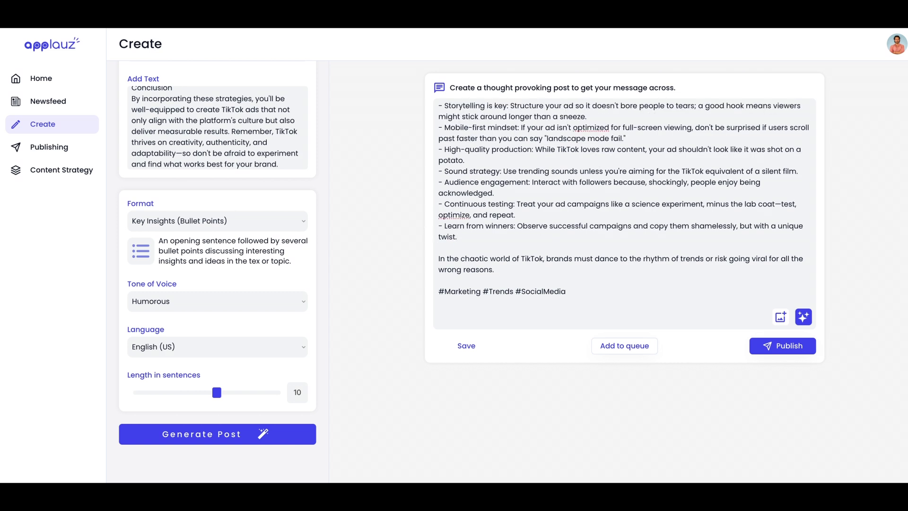
pyautogui.press('Return')
pyautogui.press('Return')
pyautogui.write('What do you think?')
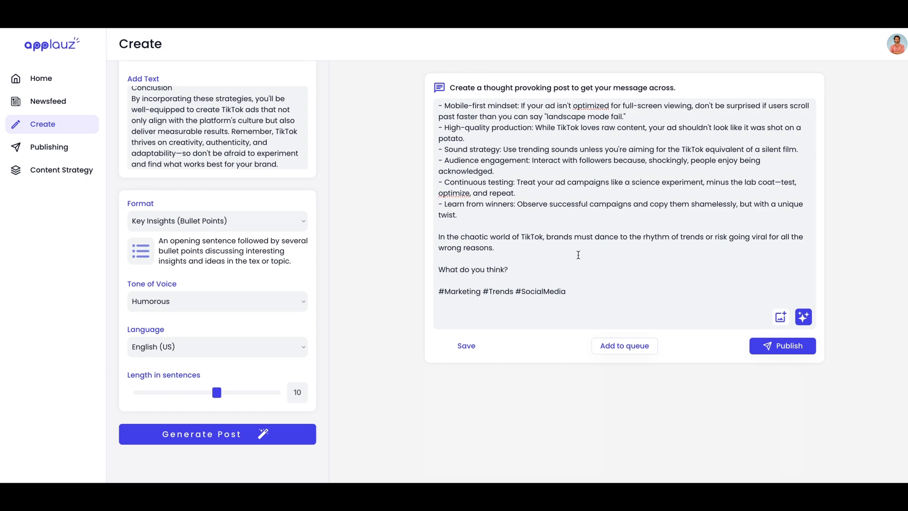
# Step: Review the edited post from start to end, along with the pasted source text and content settings
pyautogui.scroll(3, 578, 254)
pyautogui.scroll(-3, 567, 236)
pyautogui.scroll(3, 550, 213)
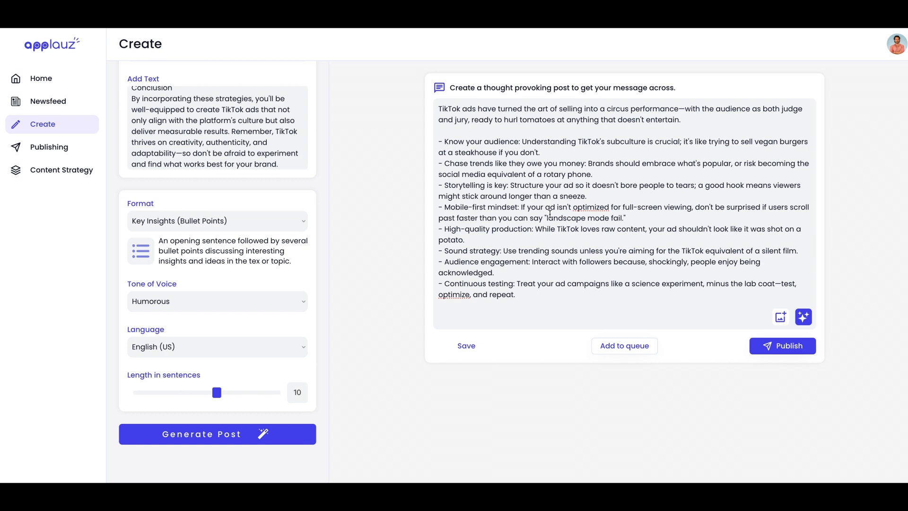
pyautogui.scroll(5, 259, 125)
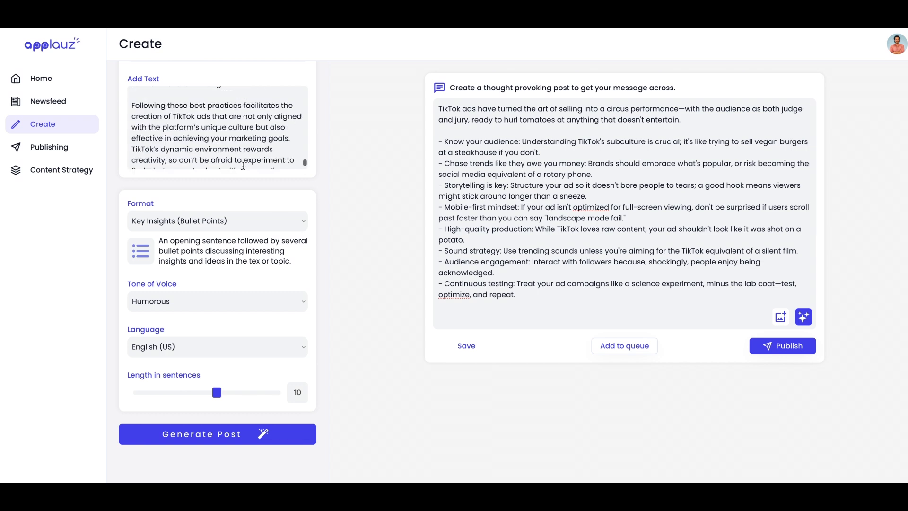
pyautogui.scroll(3, 274, 197)
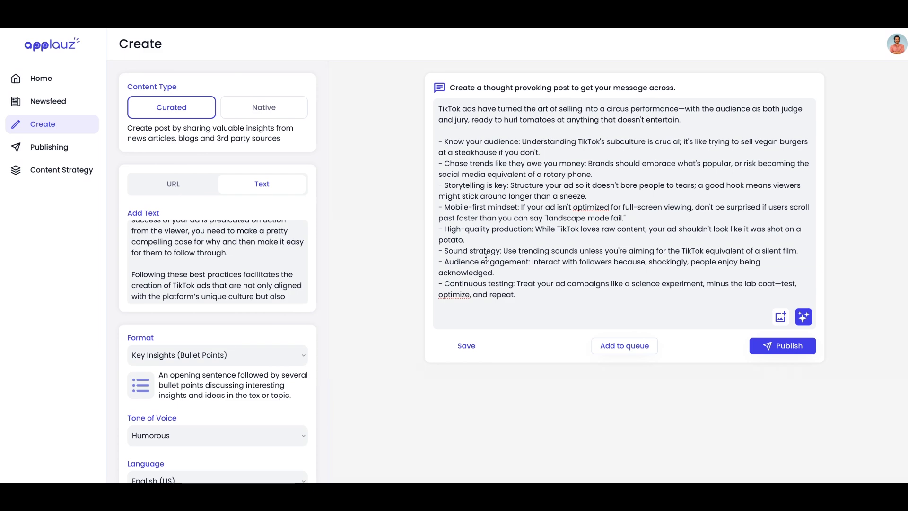
pyautogui.scroll(-3, 563, 250)
pyautogui.scroll(3, 562, 249)
# Step: Search Pexels for "TikTok" and attach the photo of a hand touching the TikTok icon on a white phone screen
pyautogui.click(783, 319)
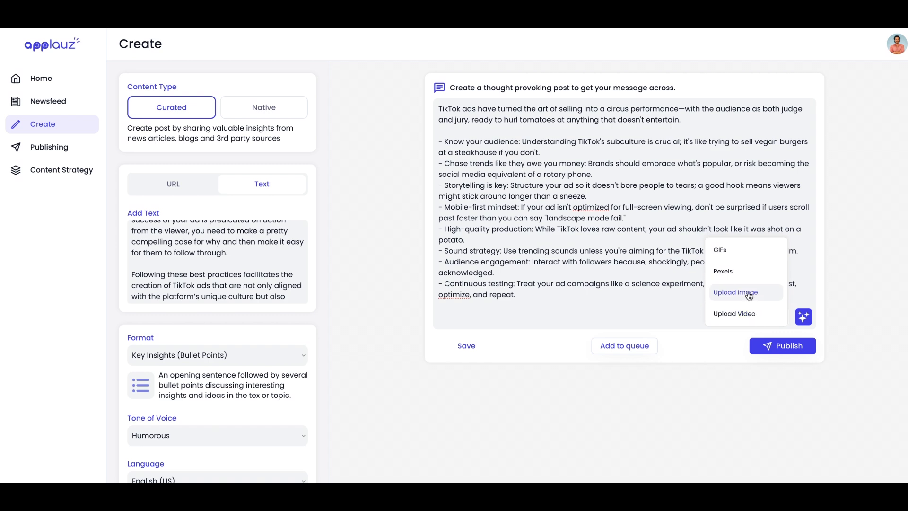
pyautogui.click(727, 275)
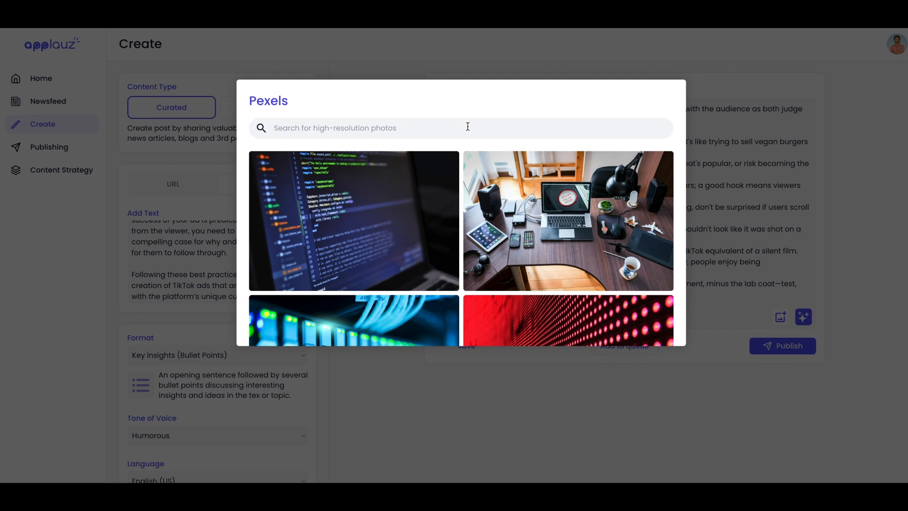
pyautogui.write('TikTok')
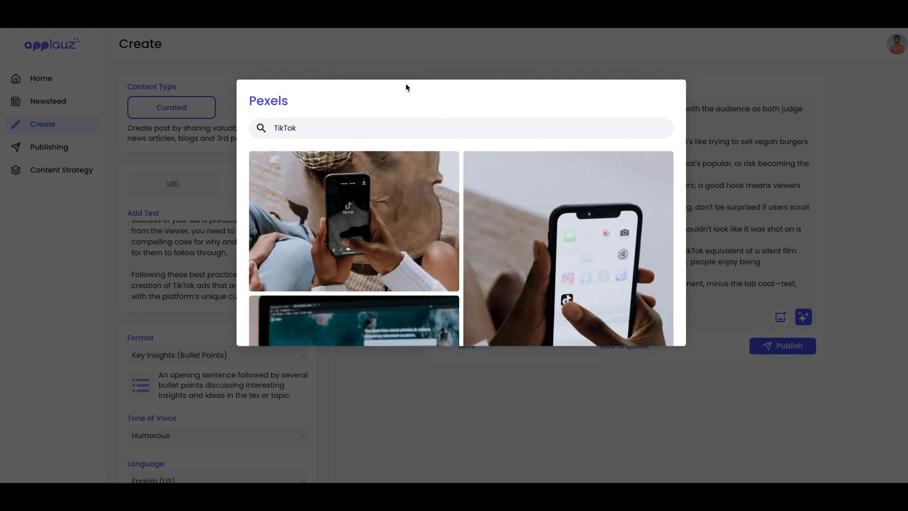
pyautogui.scroll(-1, 500, 199)
pyautogui.scroll(-4, 500, 199)
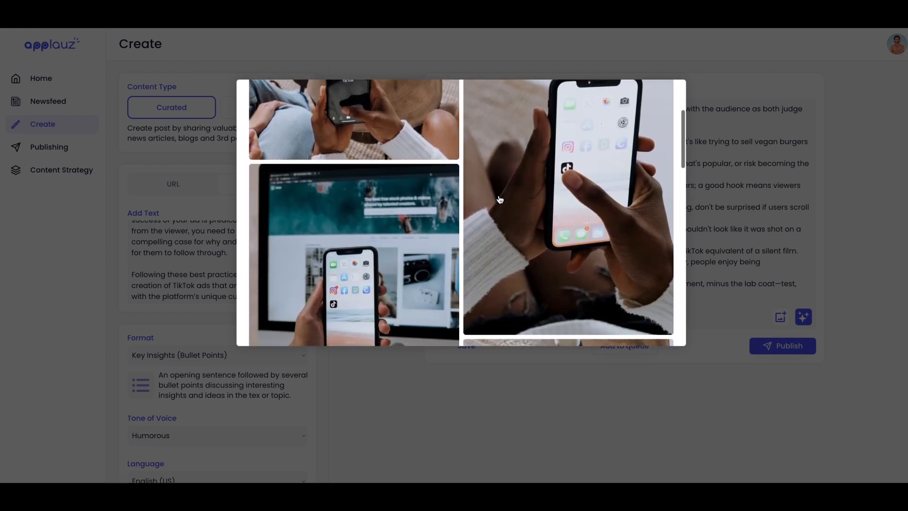
pyautogui.scroll(-5, 500, 199)
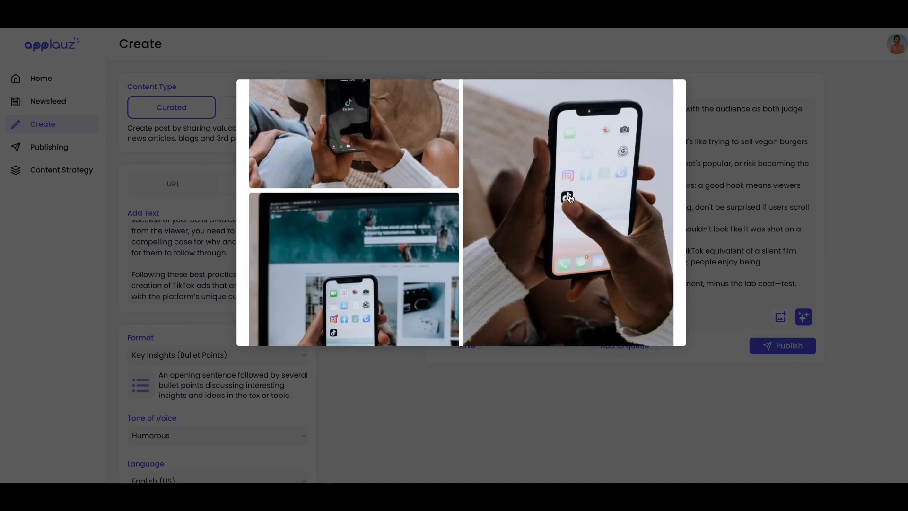
pyautogui.click(570, 198)
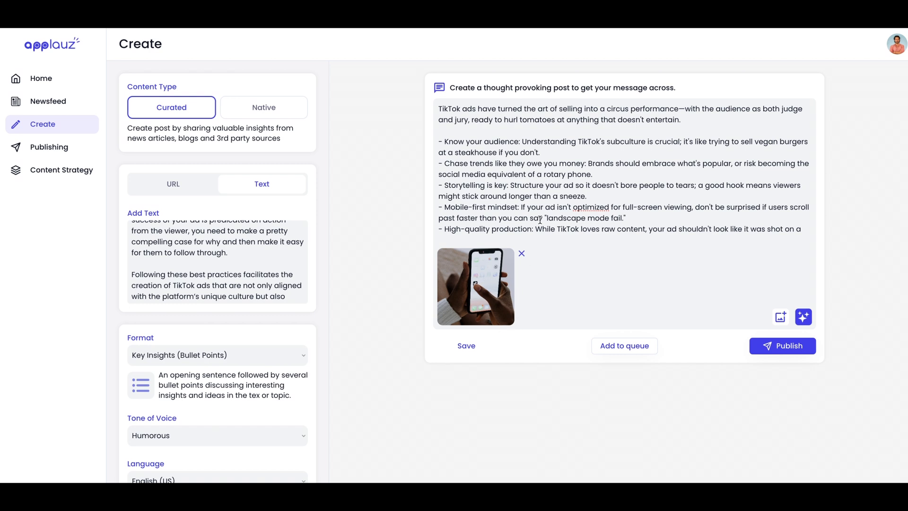
# Step: Check the post text with the Pexels photo attached and remove the photo from the post
pyautogui.scroll(-5, 566, 191)
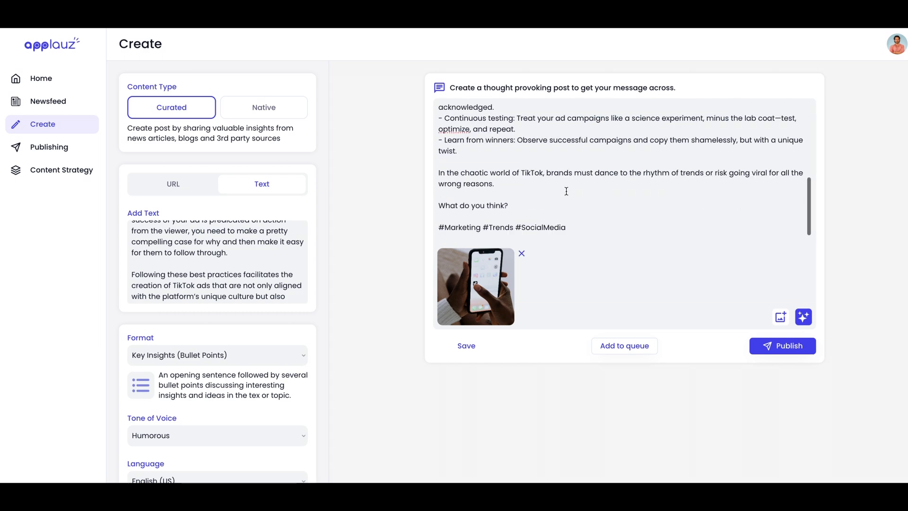
pyautogui.scroll(5, 566, 191)
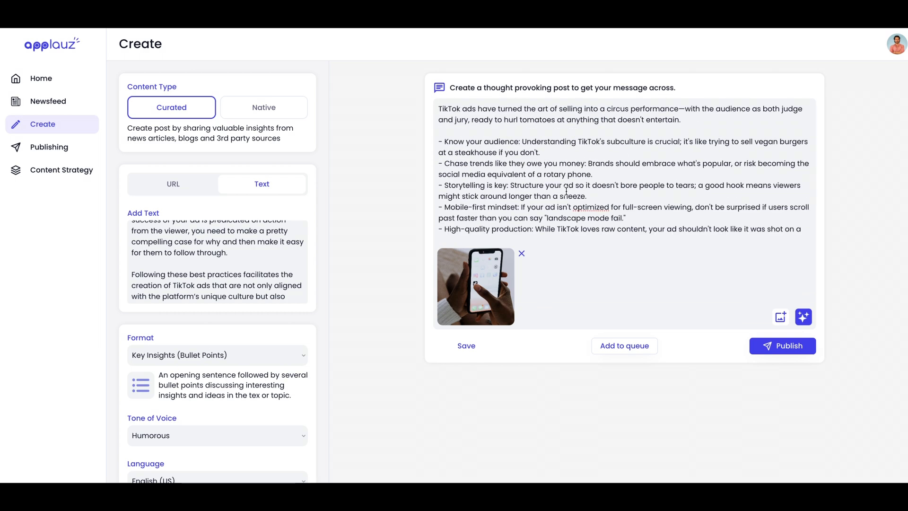
pyautogui.click(522, 257)
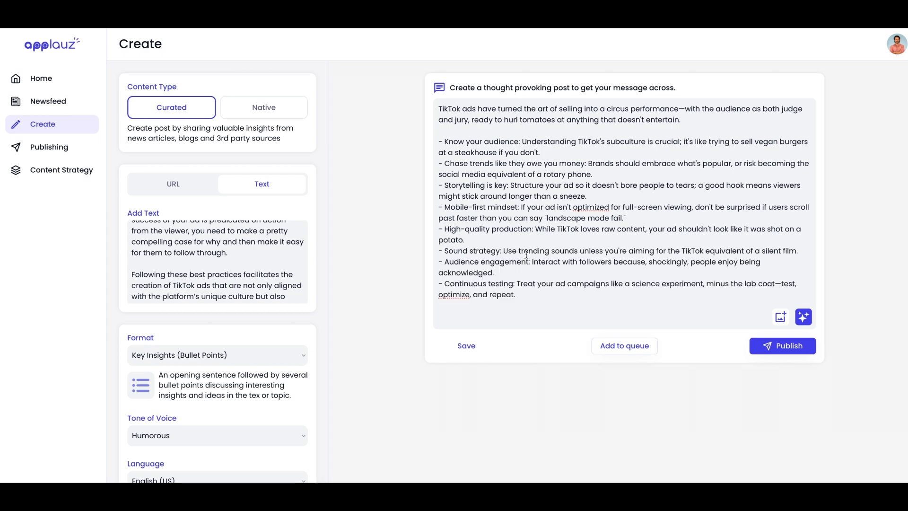
# Step: Search the GIF library for "TikTok" and attach the GIF of a kitten in front of a floral cushion
pyautogui.click(782, 321)
pyautogui.click(724, 249)
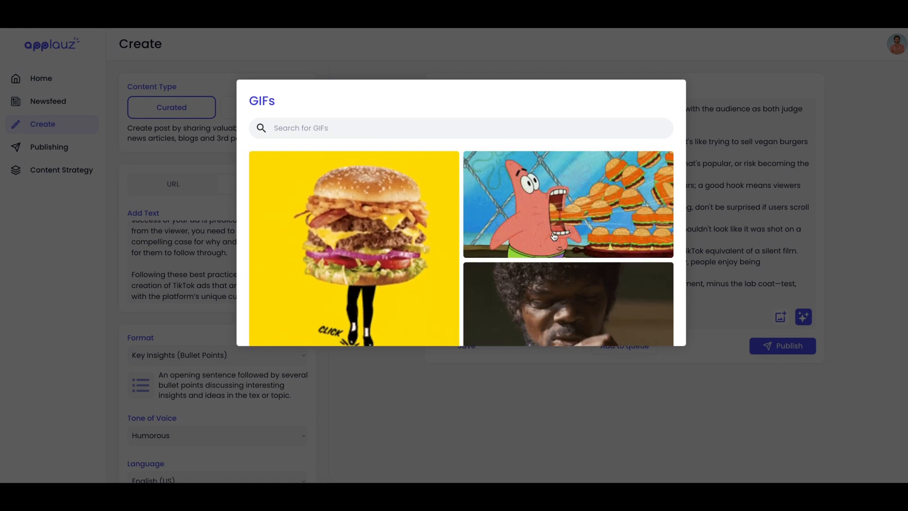
pyautogui.scroll(-1, 554, 236)
pyautogui.scroll(1, 554, 237)
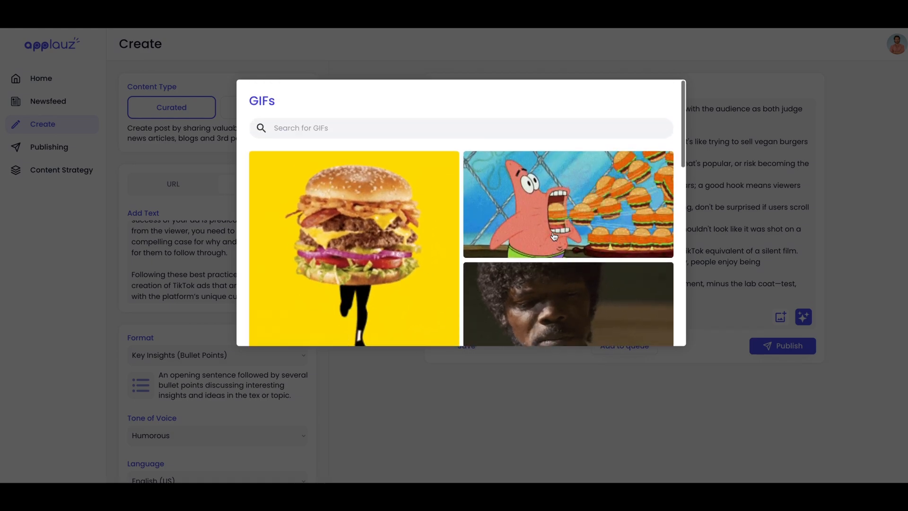
pyautogui.scroll(-10, 554, 237)
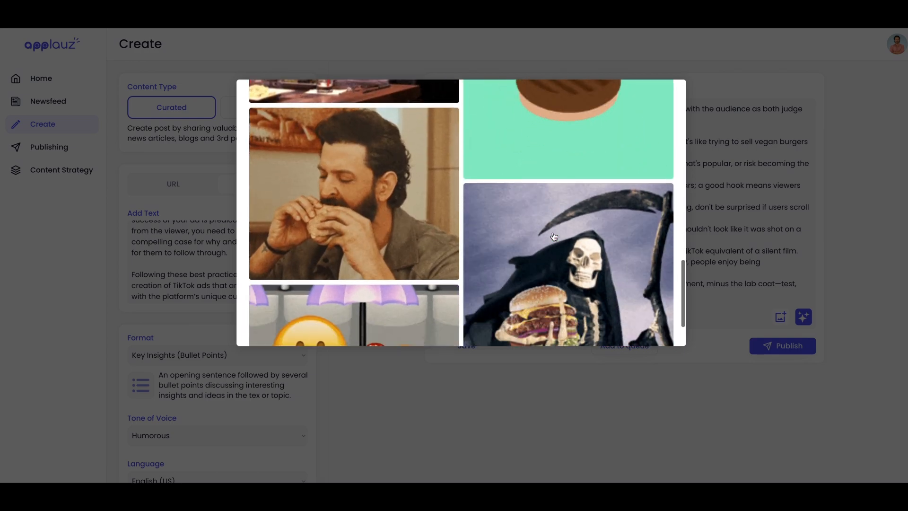
pyautogui.scroll(10, 554, 237)
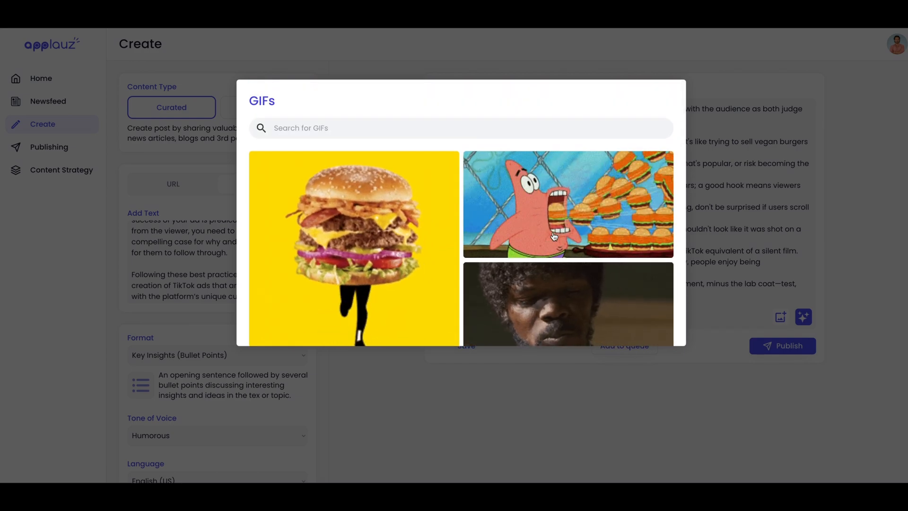
pyautogui.click(443, 128)
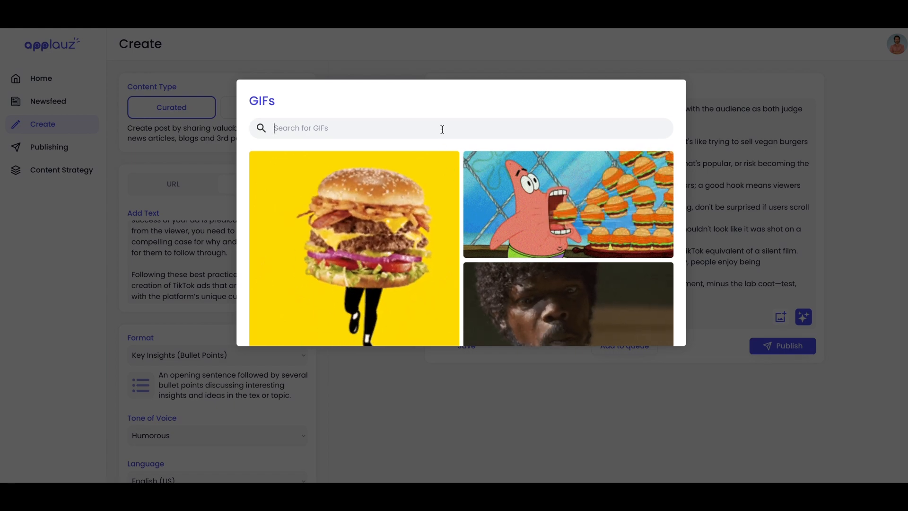
pyautogui.write('TikTok')
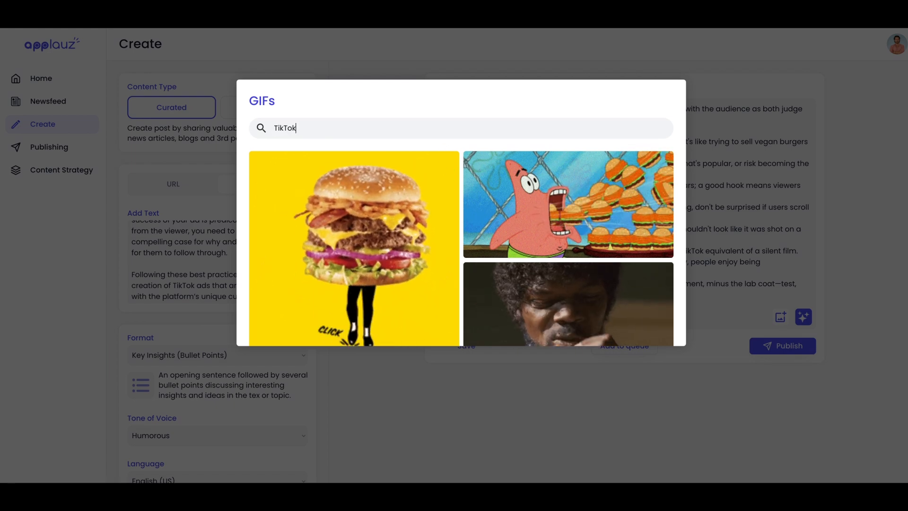
pyautogui.press('Return')
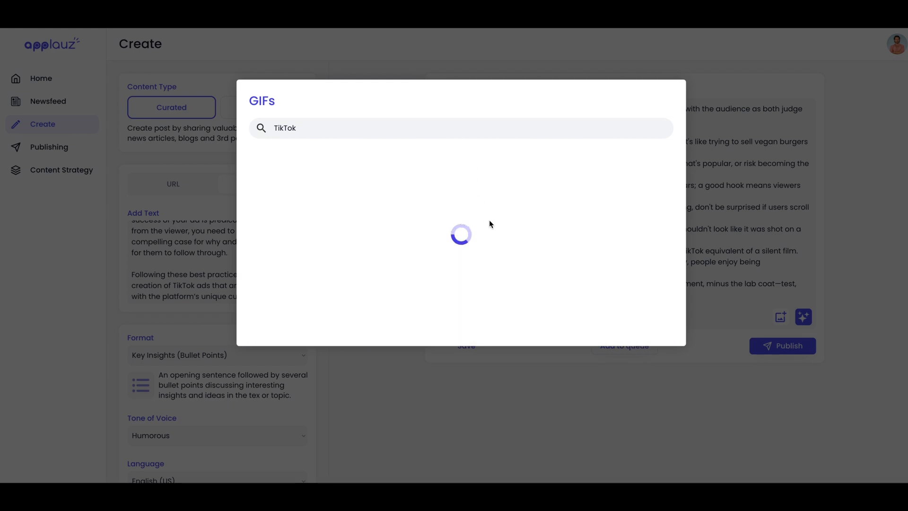
pyautogui.scroll(-3, 491, 225)
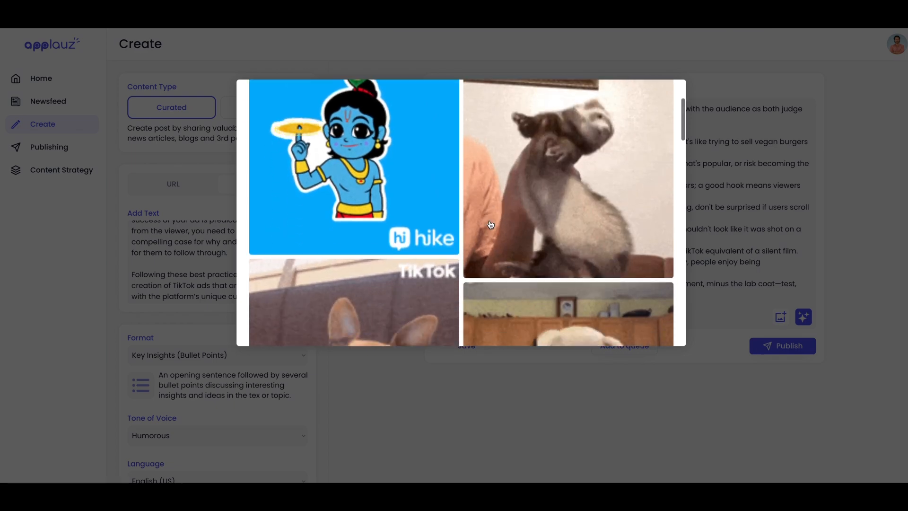
pyautogui.scroll(-10, 491, 225)
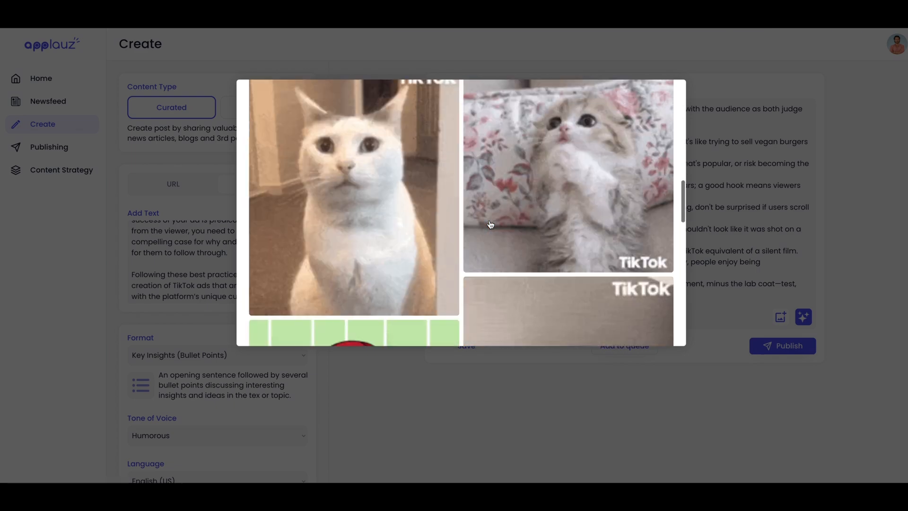
pyautogui.scroll(-3, 490, 225)
pyautogui.scroll(3, 491, 224)
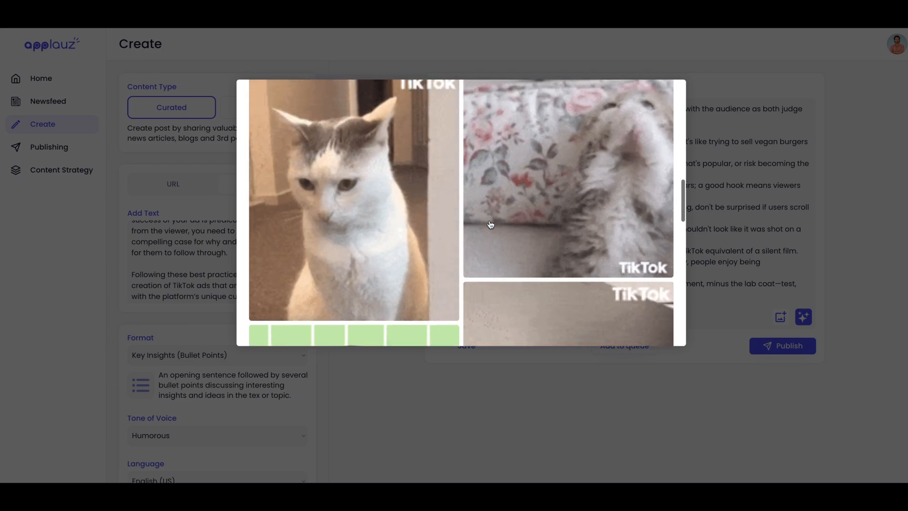
pyautogui.scroll(1, 491, 225)
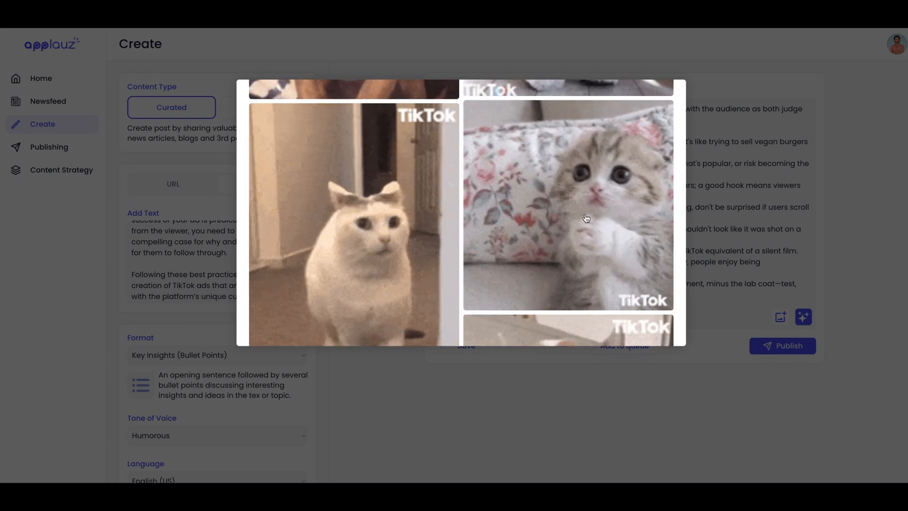
pyautogui.click(586, 218)
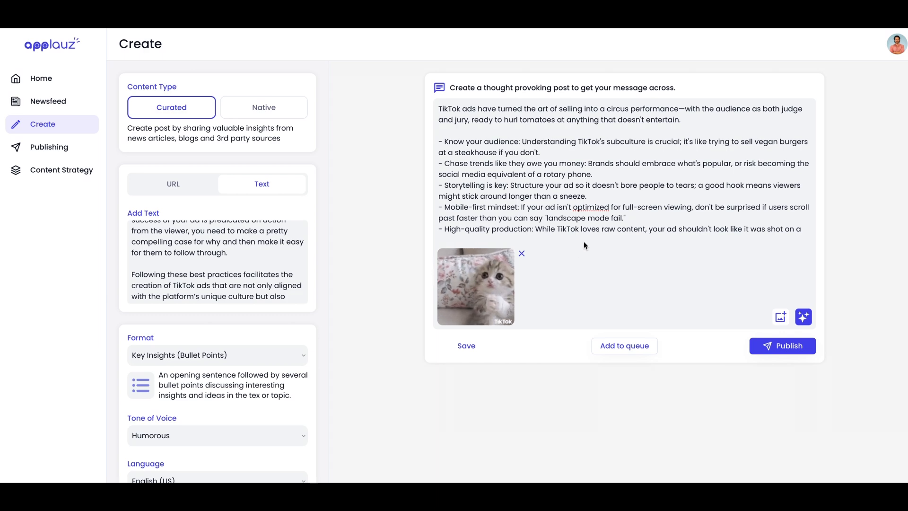
# Step: Check the post text with the kitten GIF attached and remove the GIF from the post
pyautogui.scroll(-5, 595, 203)
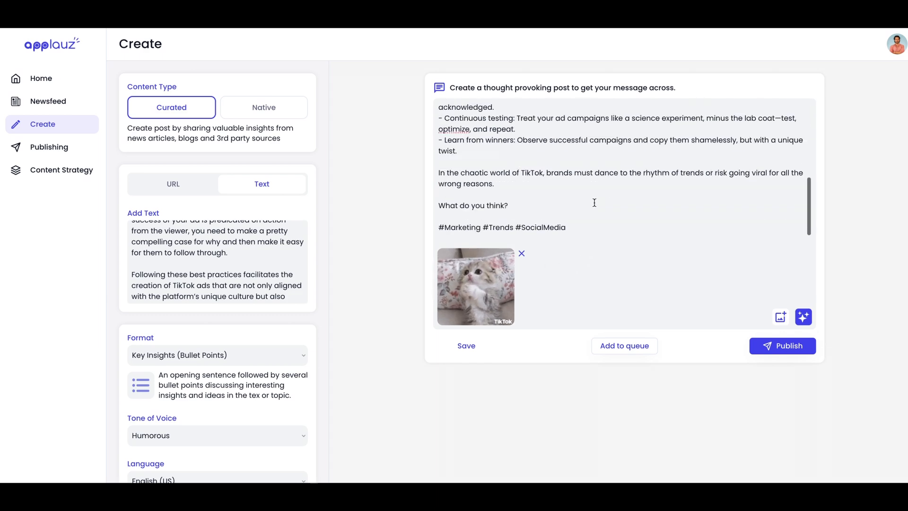
pyautogui.scroll(5, 594, 203)
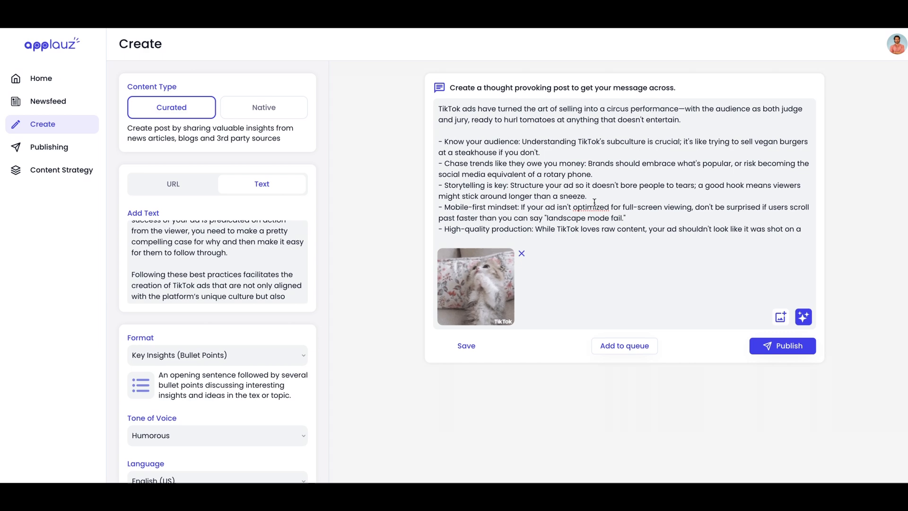
pyautogui.scroll(-3, 595, 202)
pyautogui.click(522, 254)
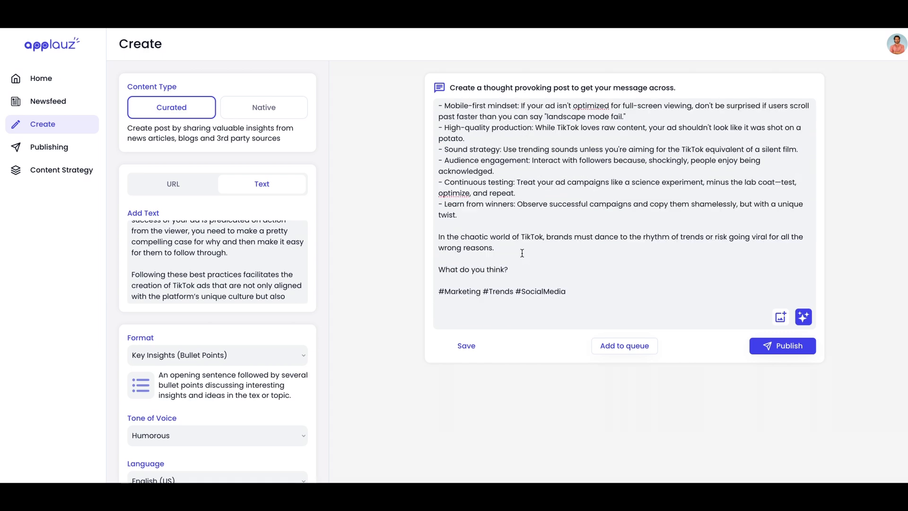
# Step: Generate an AI image in the Cartoon/Comic style for the post and review the text with it attached
pyautogui.click(799, 323)
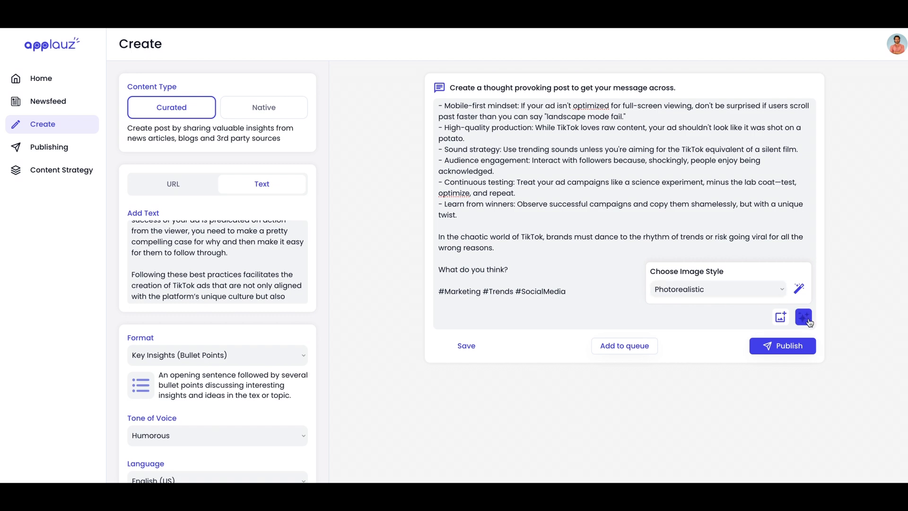
pyautogui.click(759, 293)
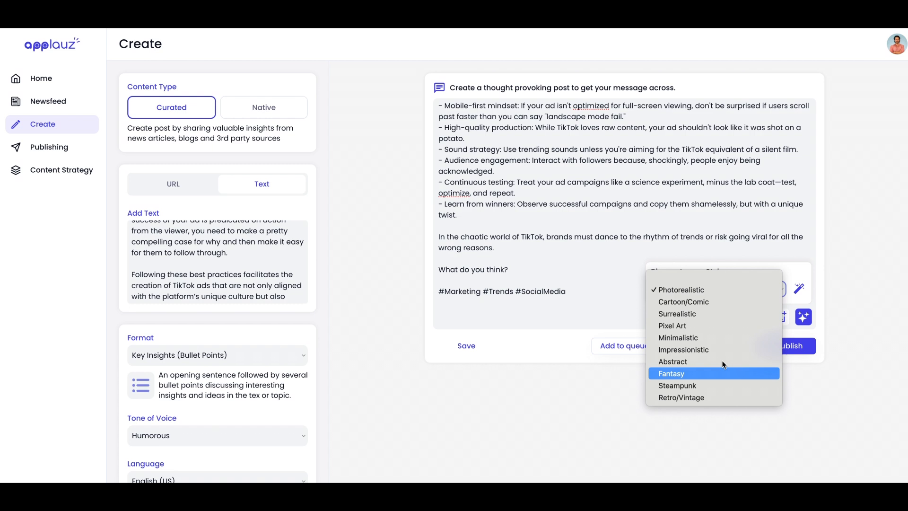
pyautogui.click(711, 305)
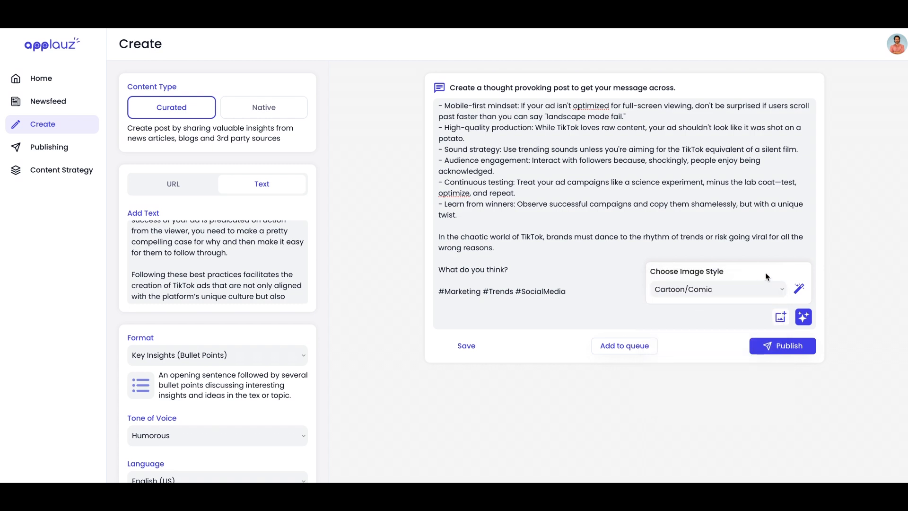
pyautogui.click(799, 289)
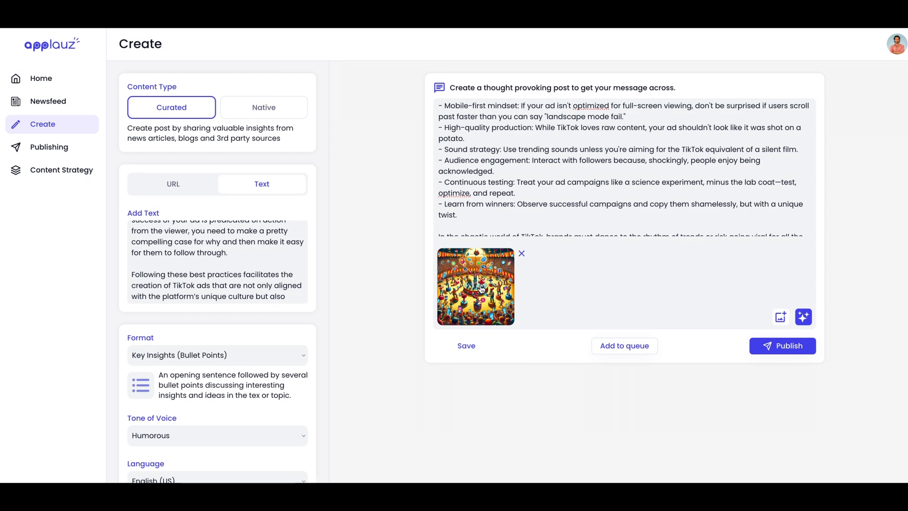
pyautogui.scroll(3, 568, 202)
pyautogui.scroll(-2, 568, 203)
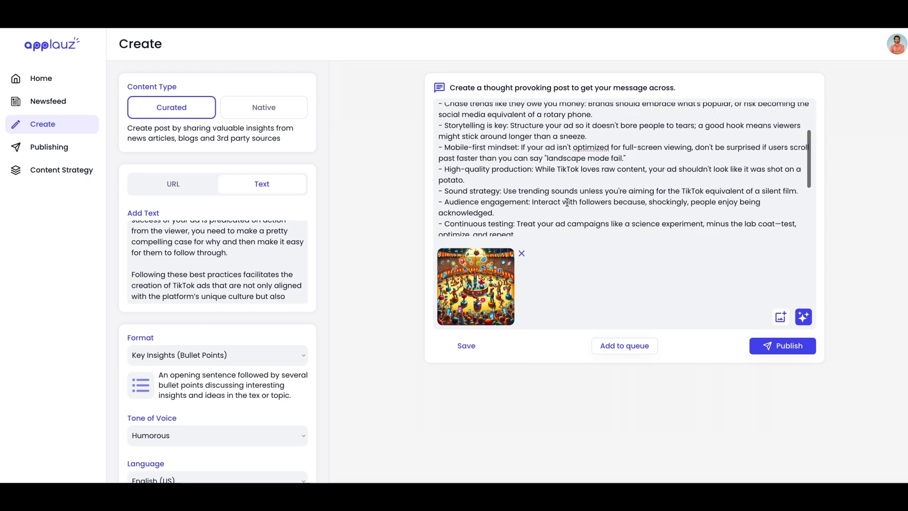
pyautogui.scroll(-2, 567, 203)
pyautogui.scroll(5, 567, 202)
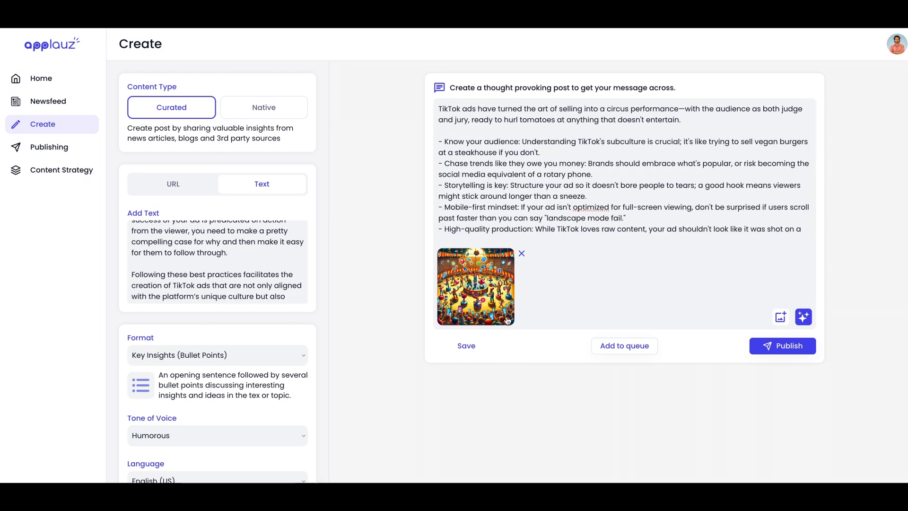